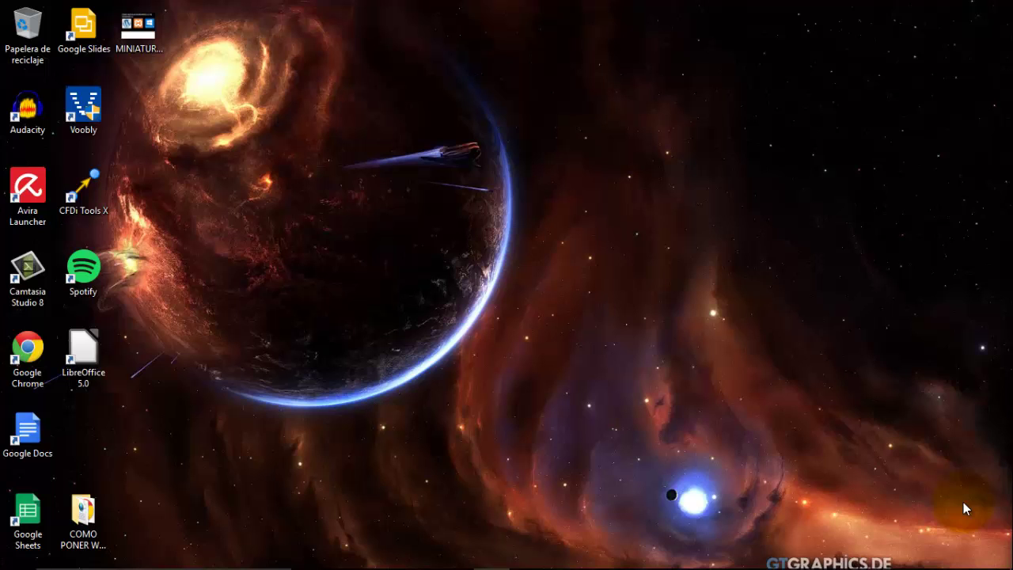
mouse_move(904, 564)
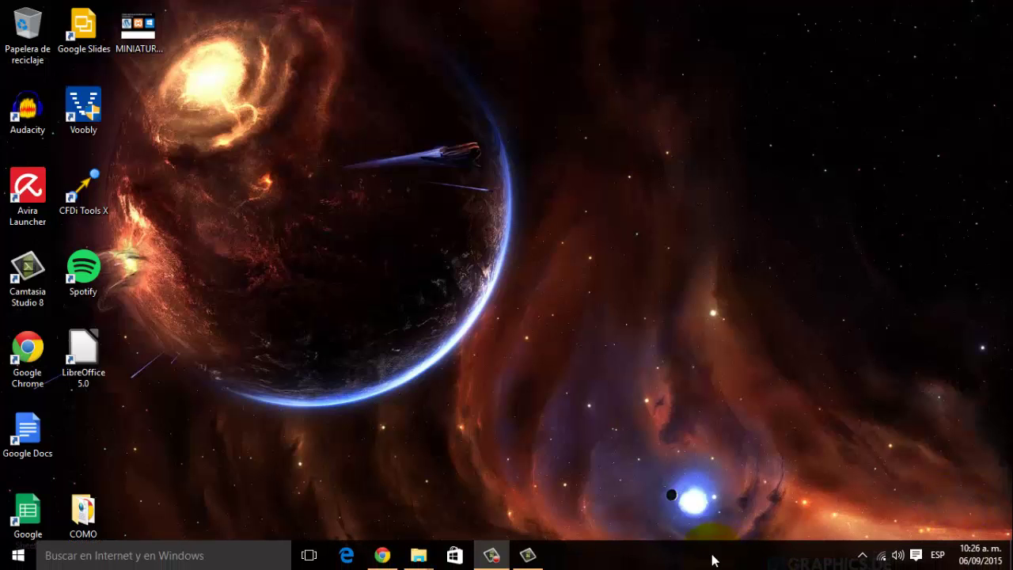
left_click(382, 556)
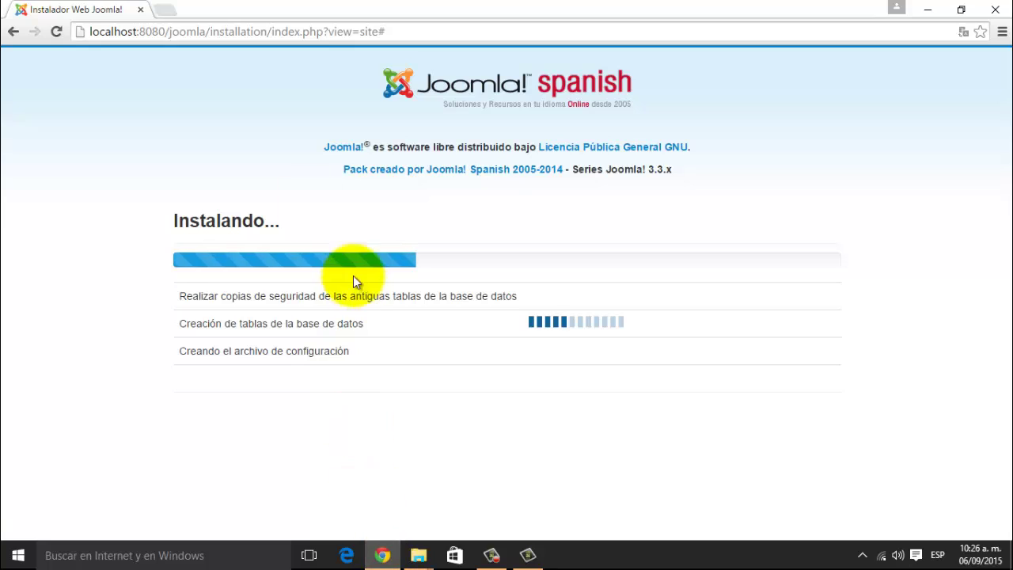
left_click(163, 10)
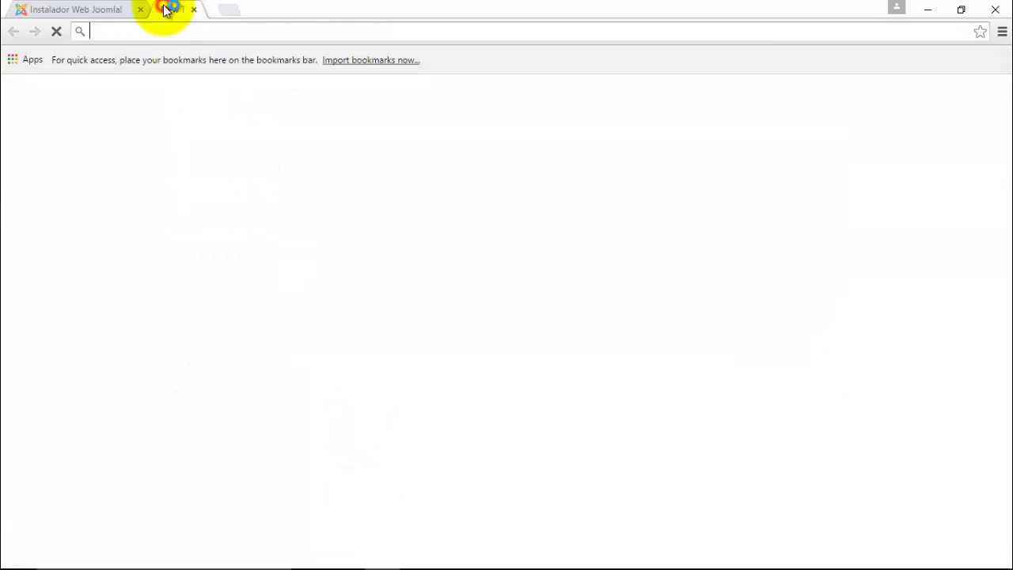
left_click(171, 30)
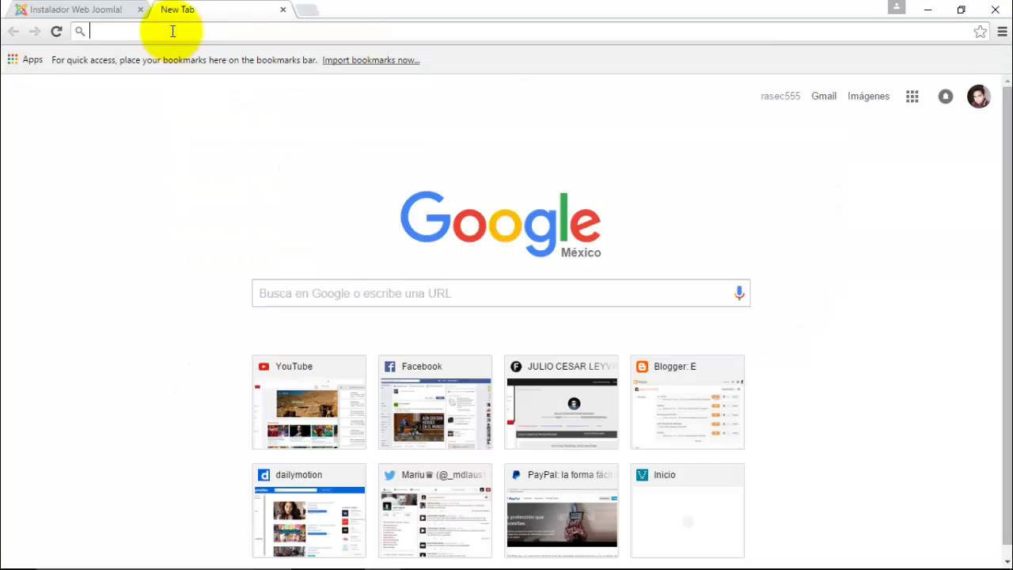
type("WWW.")
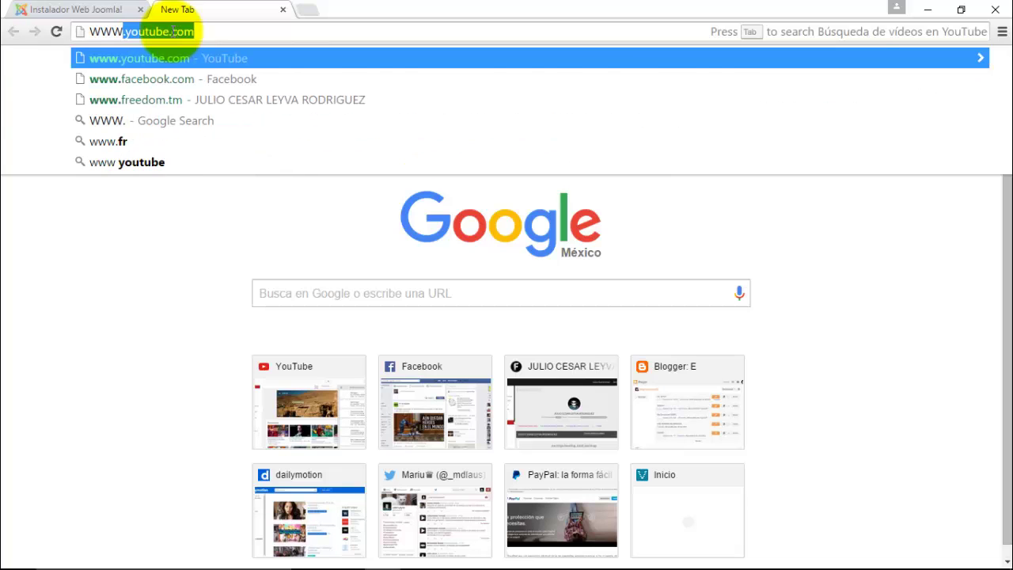
type("BLOGGER.com")
key("Return")
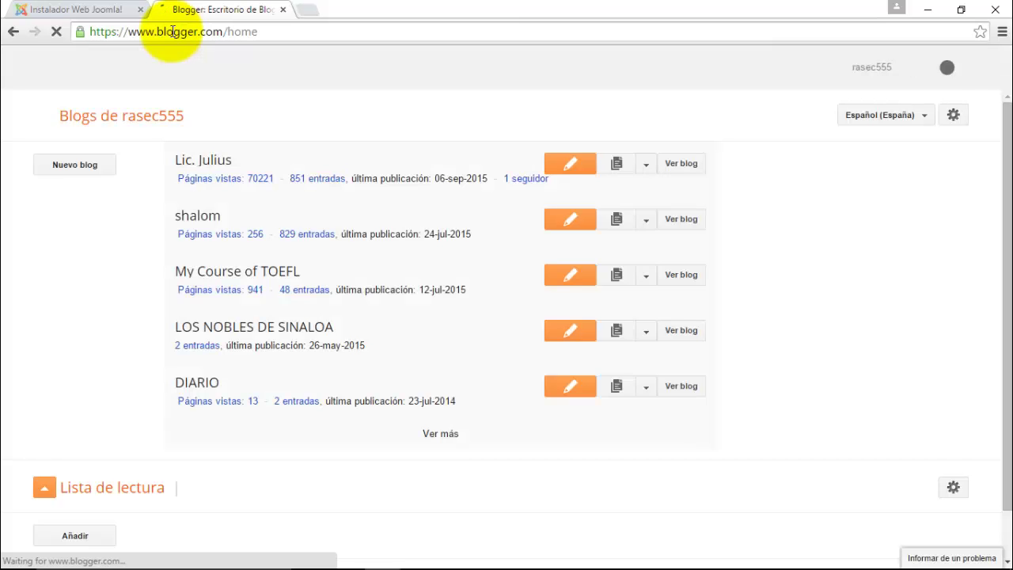
- Open the first listed blog and show its basic Configuración settings
left_click(211, 170)
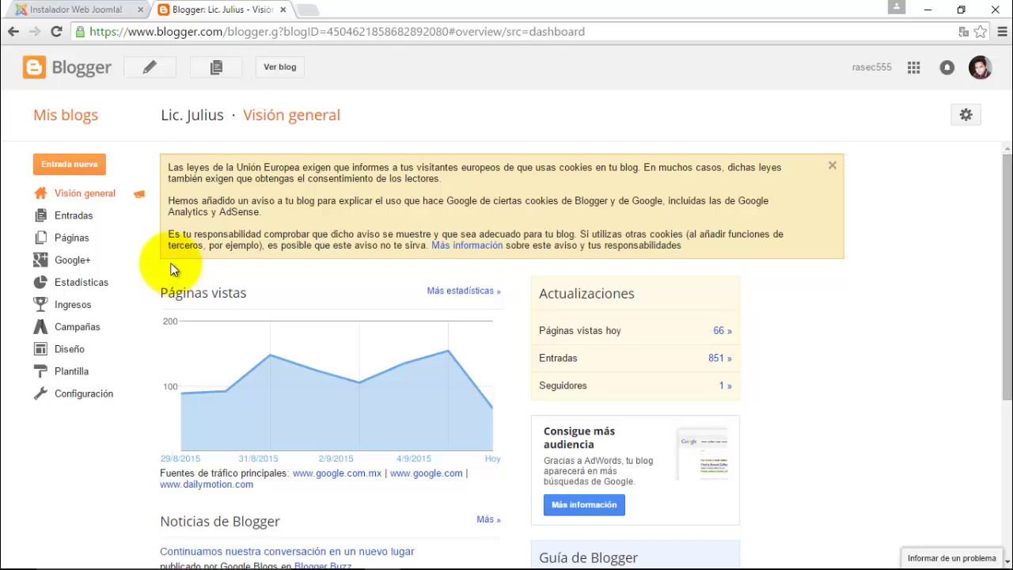
left_click(93, 395)
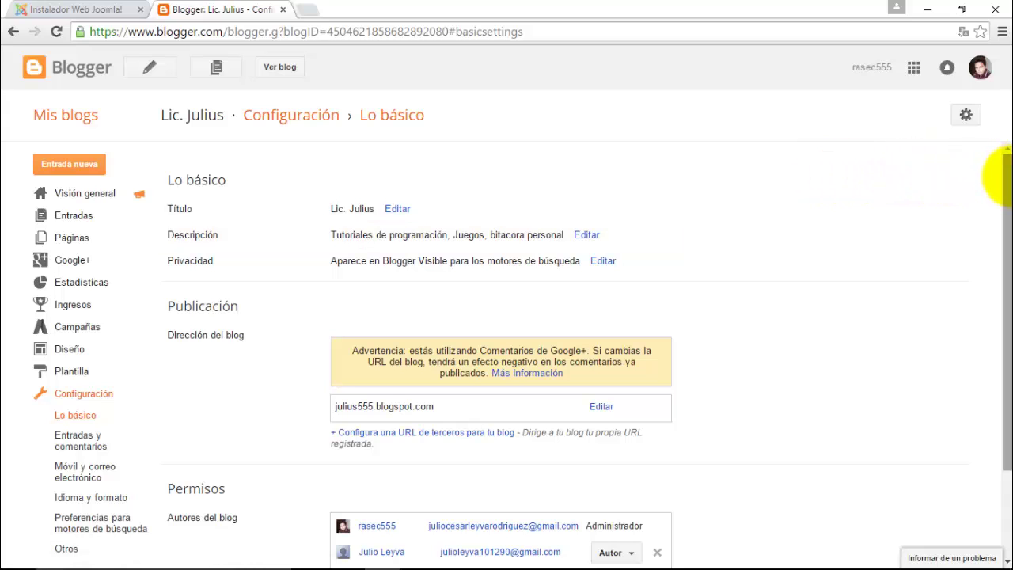
left_click_drag(1002, 176, 976, 119)
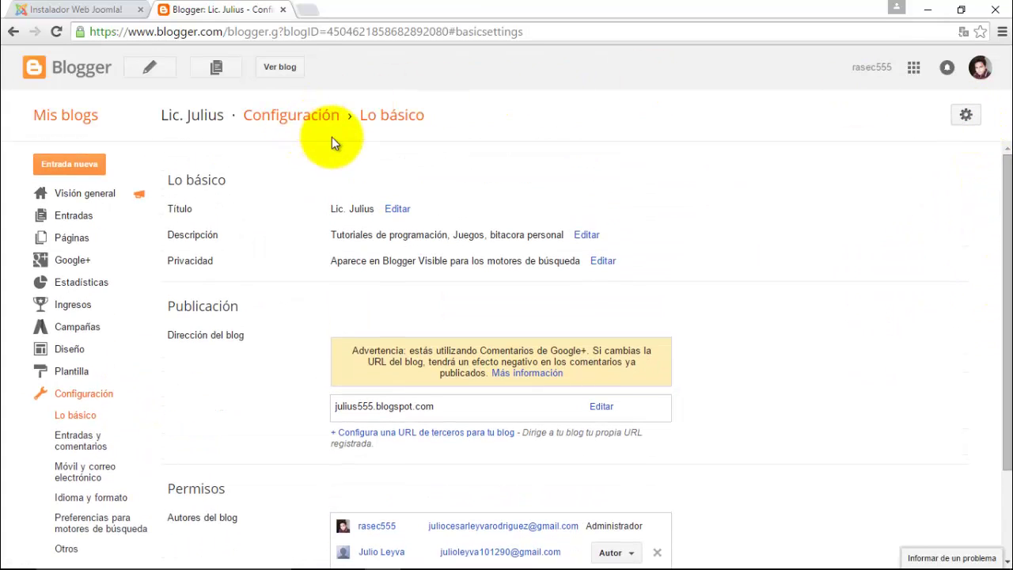
scroll(332, 137, "down", 3)
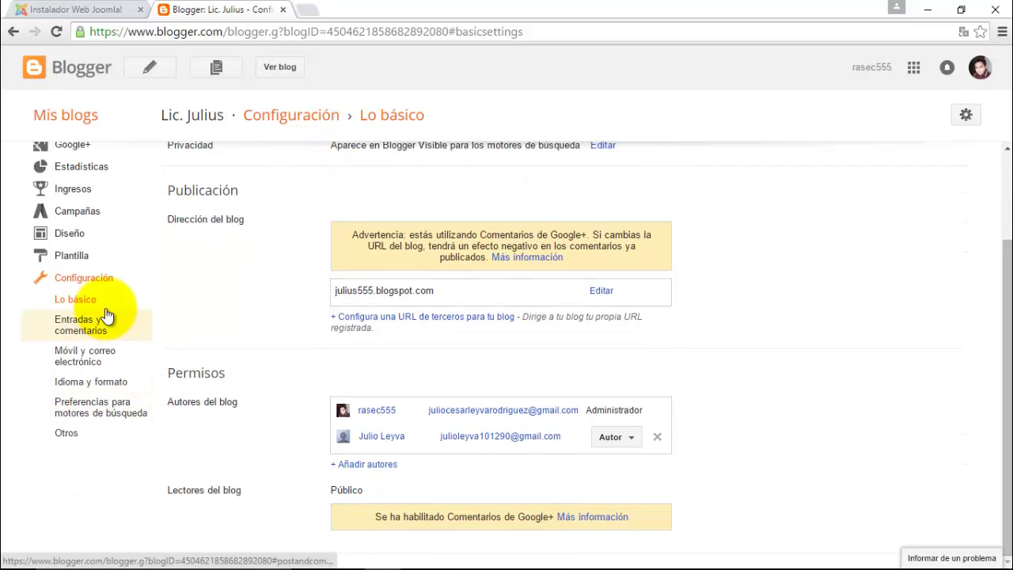
- Go through the blog's remaining configuration sections down to Otros and locate the Herramientas del blog options
left_click(90, 337)
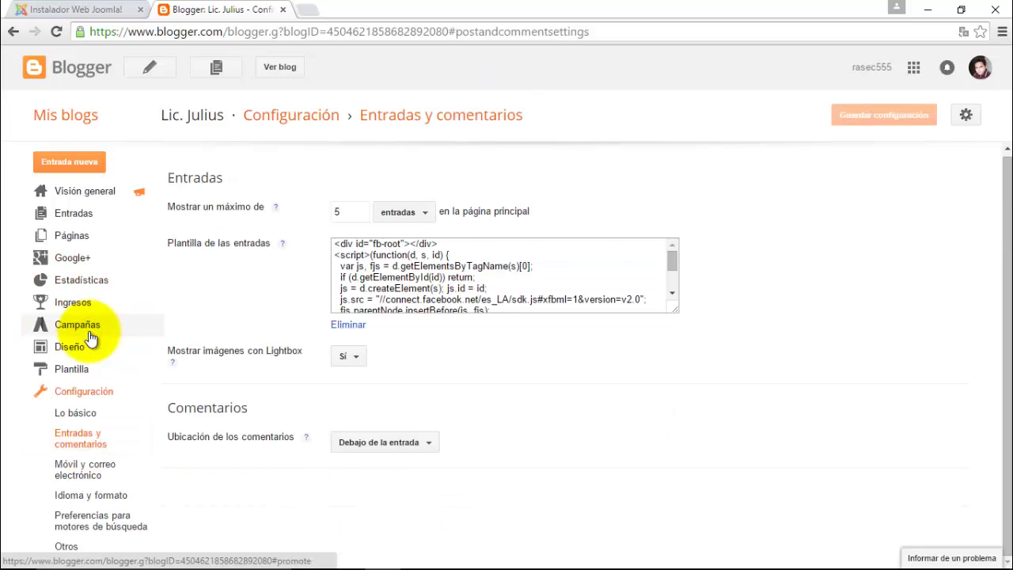
left_click(99, 471)
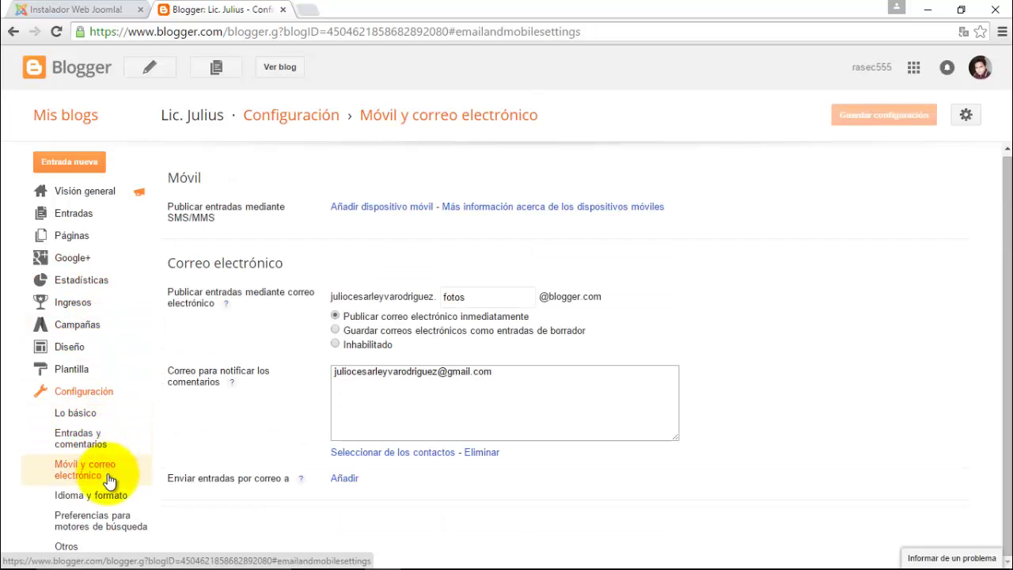
left_click(103, 494)
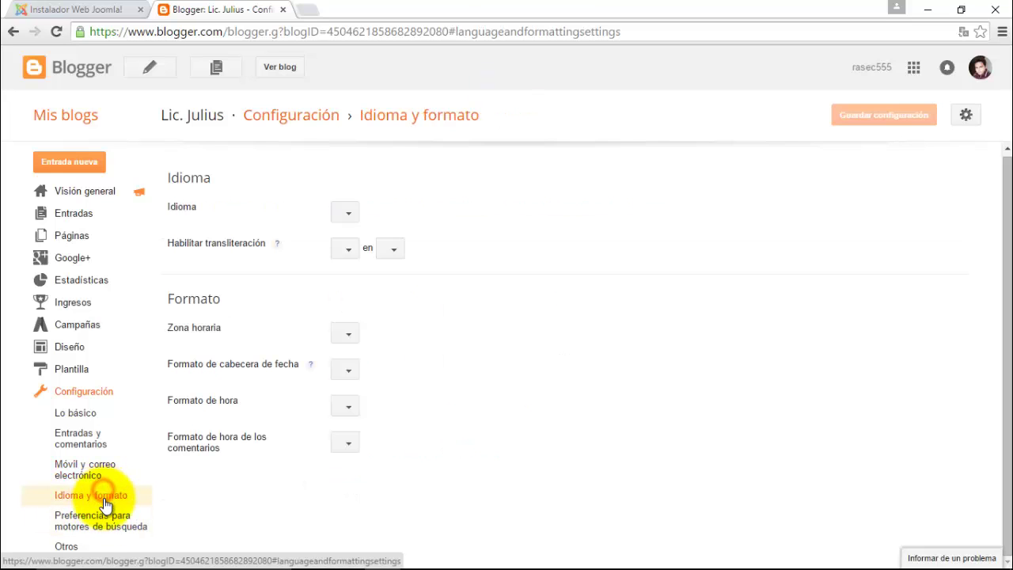
left_click(102, 522)
left_click(65, 546)
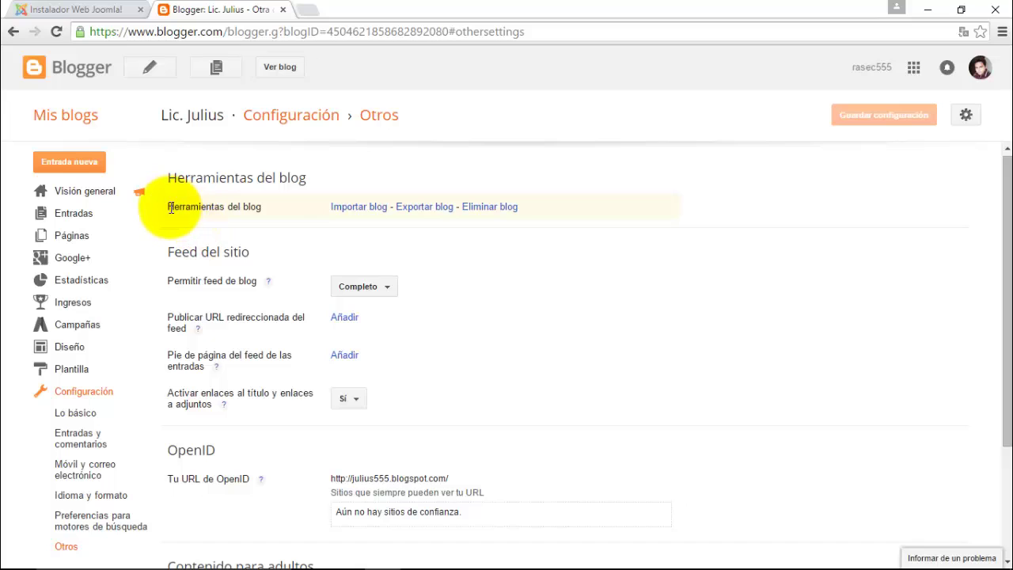
left_click_drag(169, 206, 468, 239)
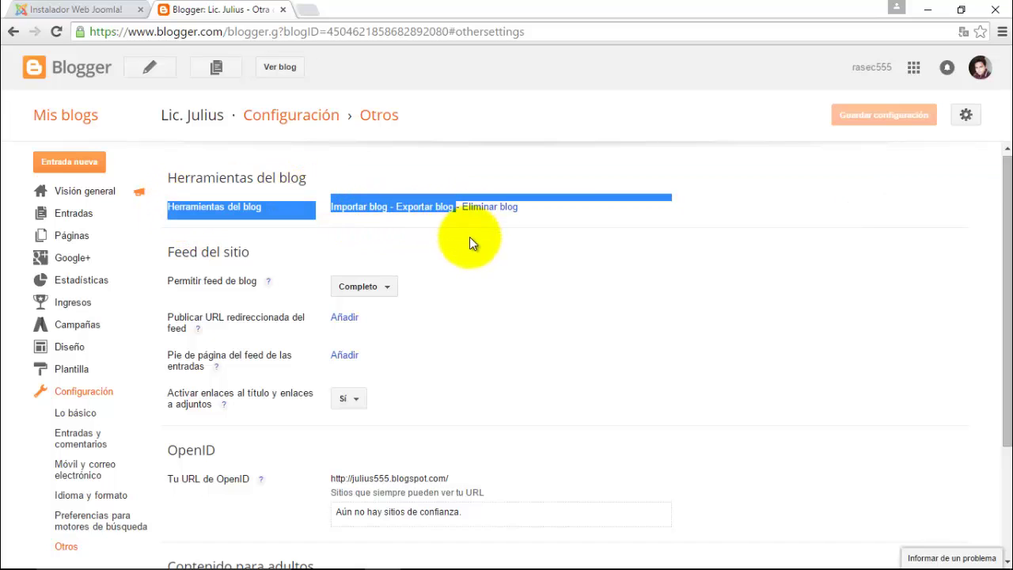
left_click(468, 236)
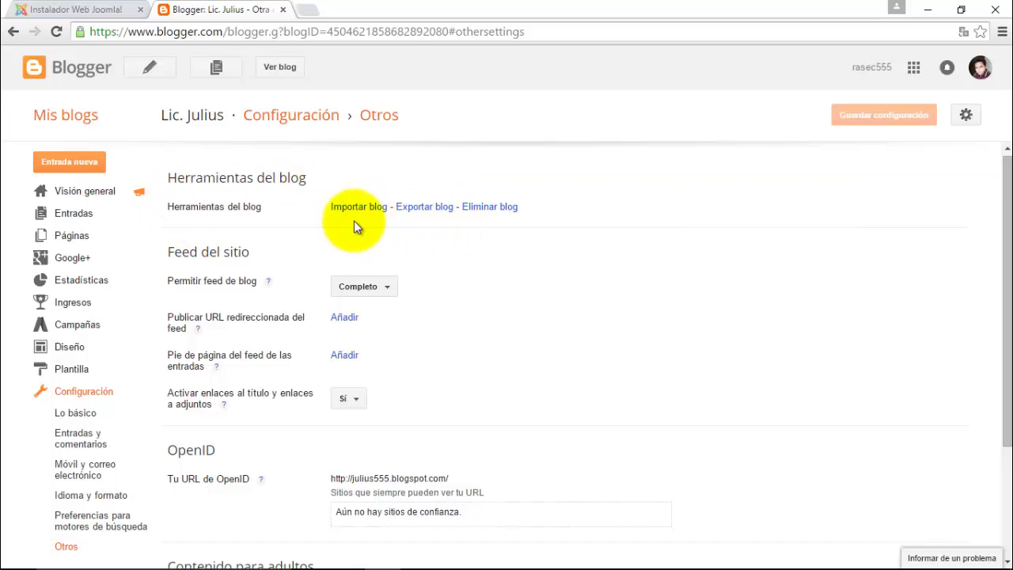
- Export the blog with Exportar blog and download its backup file
left_click(423, 207)
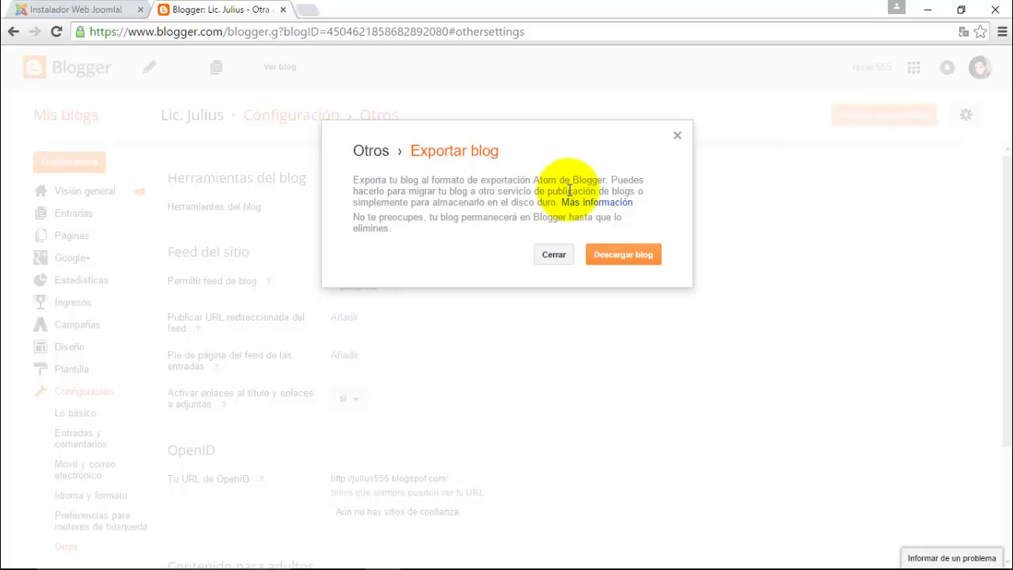
left_click_drag(590, 191, 625, 192)
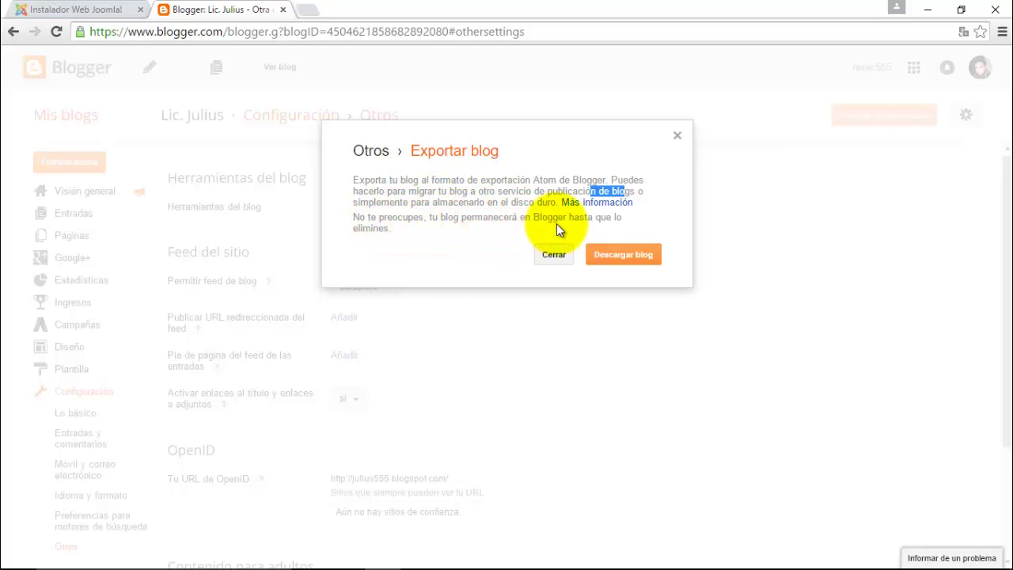
left_click(621, 248)
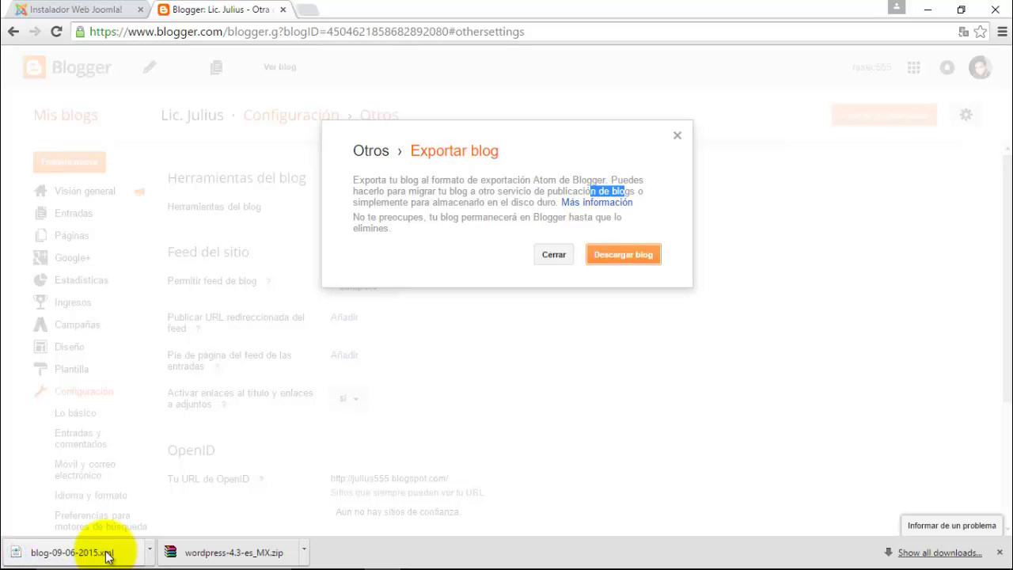
- Show the downloaded blog-09-06-2015.xml in its folder, and minimize the windows to return to the desktop
left_click(151, 555)
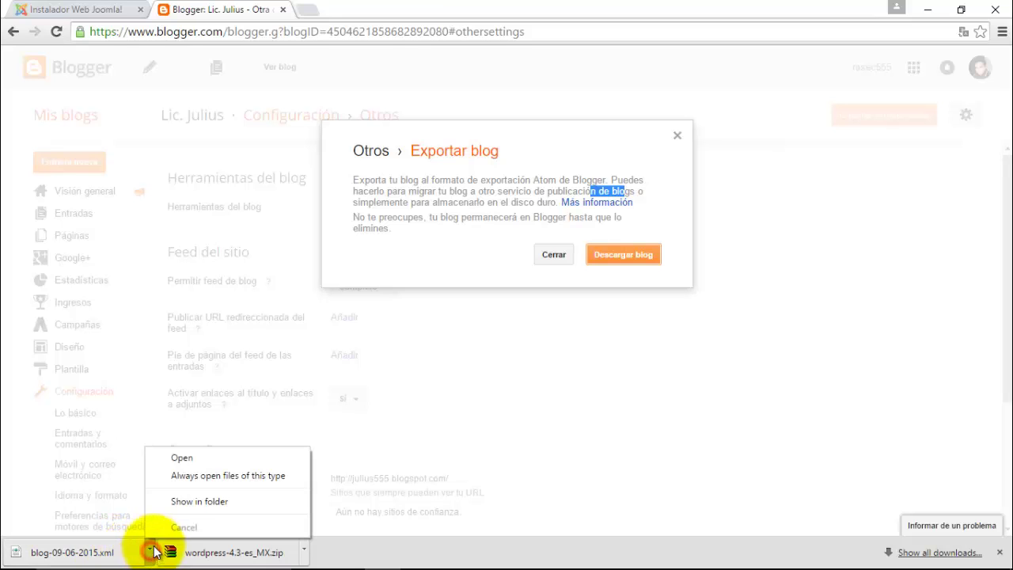
left_click(188, 505)
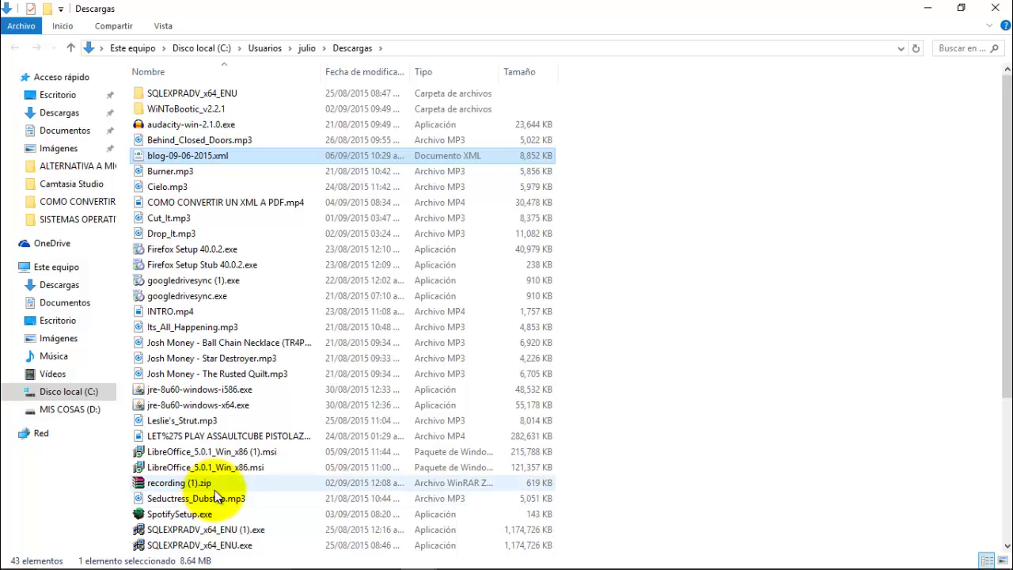
left_click(928, 8)
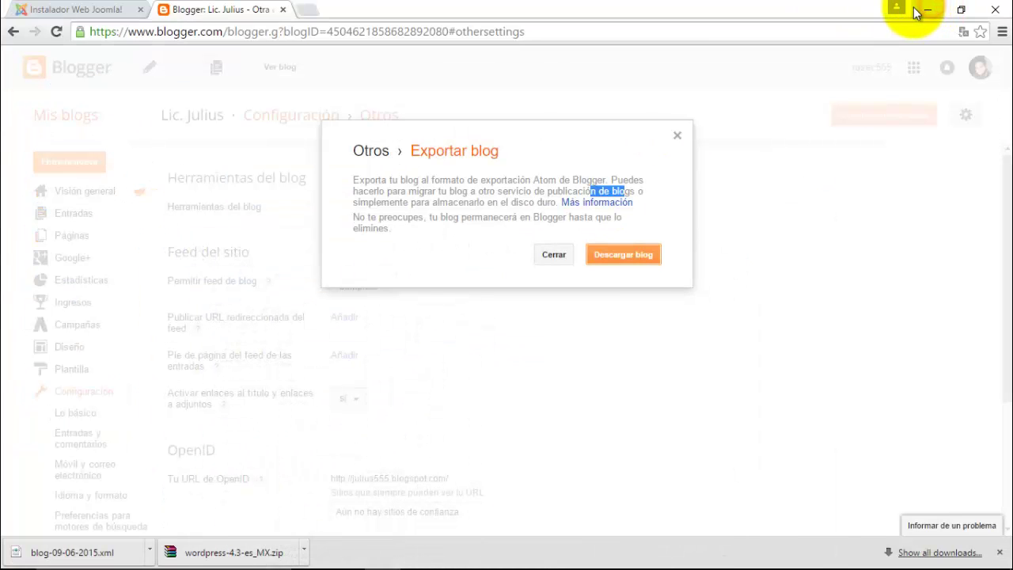
left_click(923, 9)
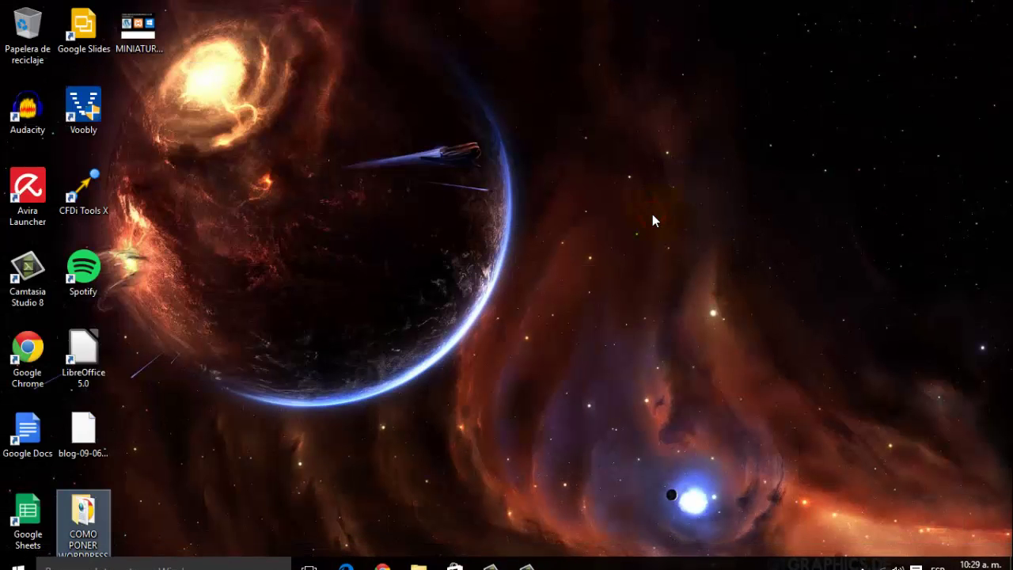
- Move blog-09-06-2015.xml to a free spot on the desktop and open it with Internet Explorer to inspect its contents
left_click_drag(79, 436, 264, 361)
left_click(265, 363)
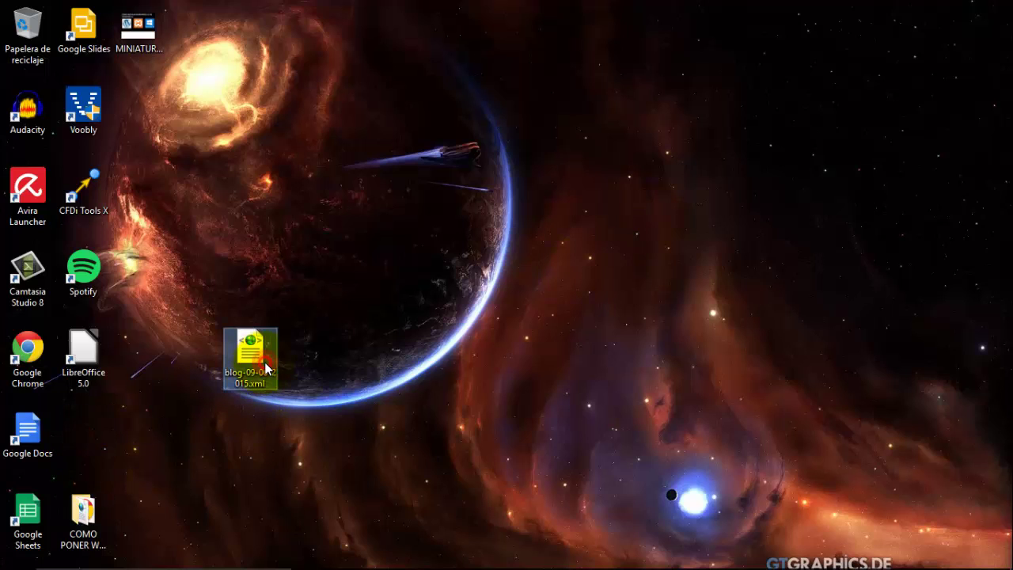
double_click(264, 362)
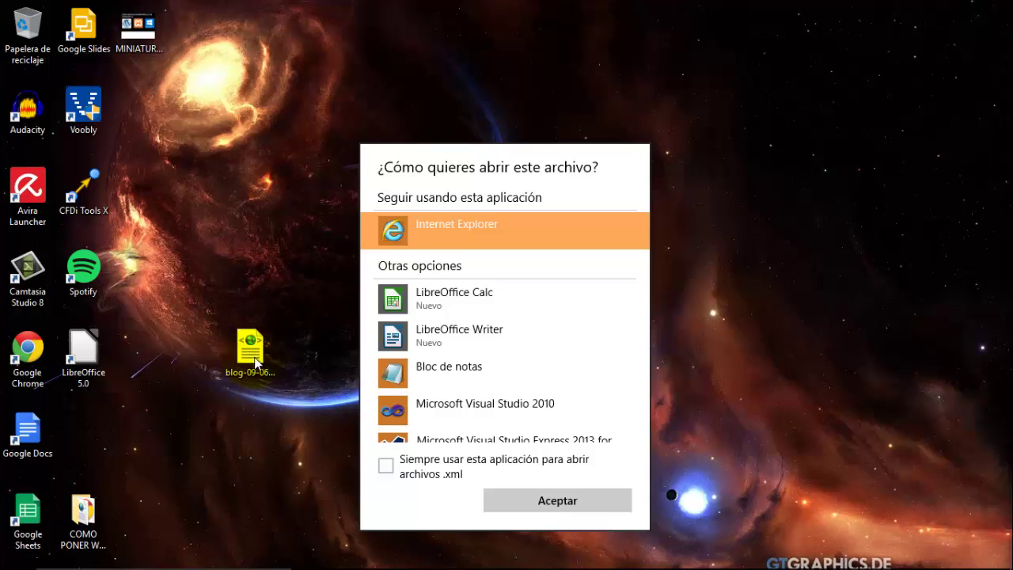
double_click(449, 225)
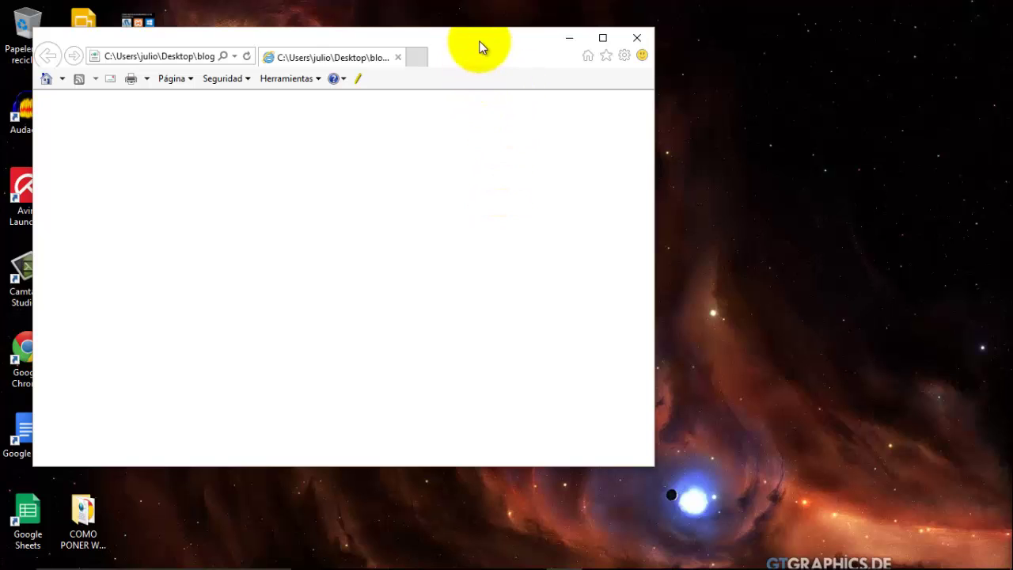
left_click_drag(481, 45, 624, 50)
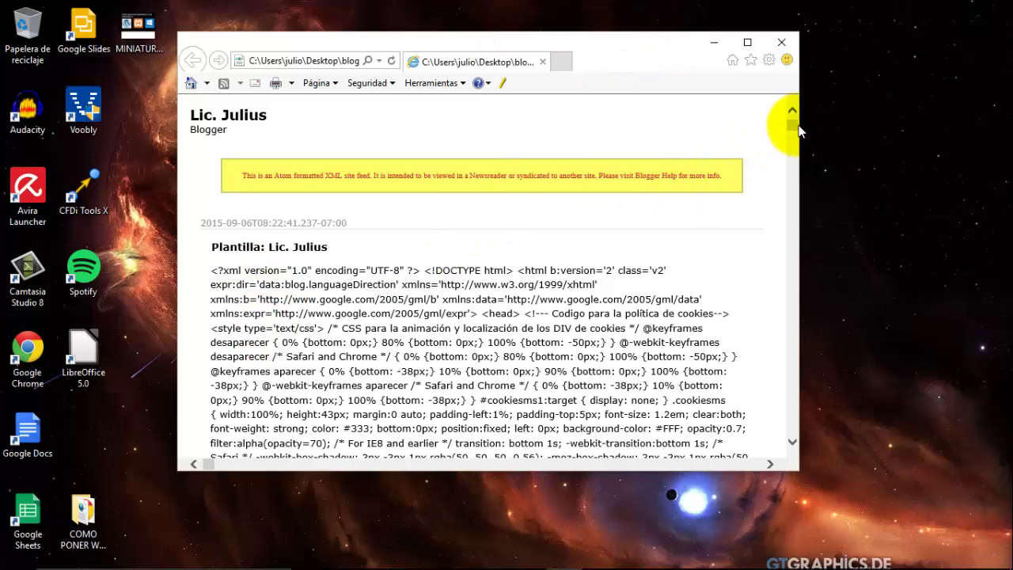
left_click_drag(793, 126, 777, 185)
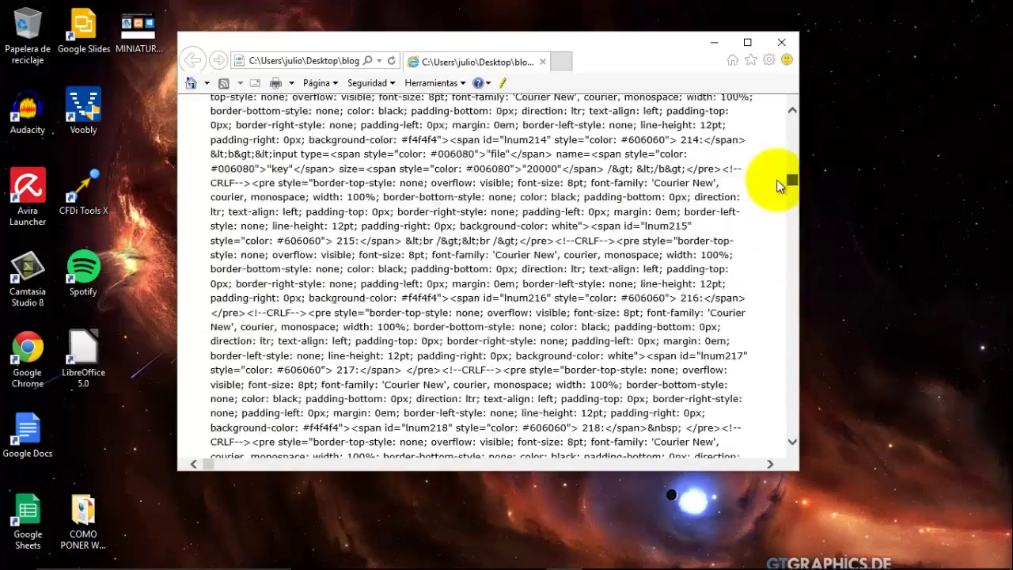
- Switch to Chrome and open the local WordPress site at localhost:8080/wordpress in a new tab
left_click(378, 556)
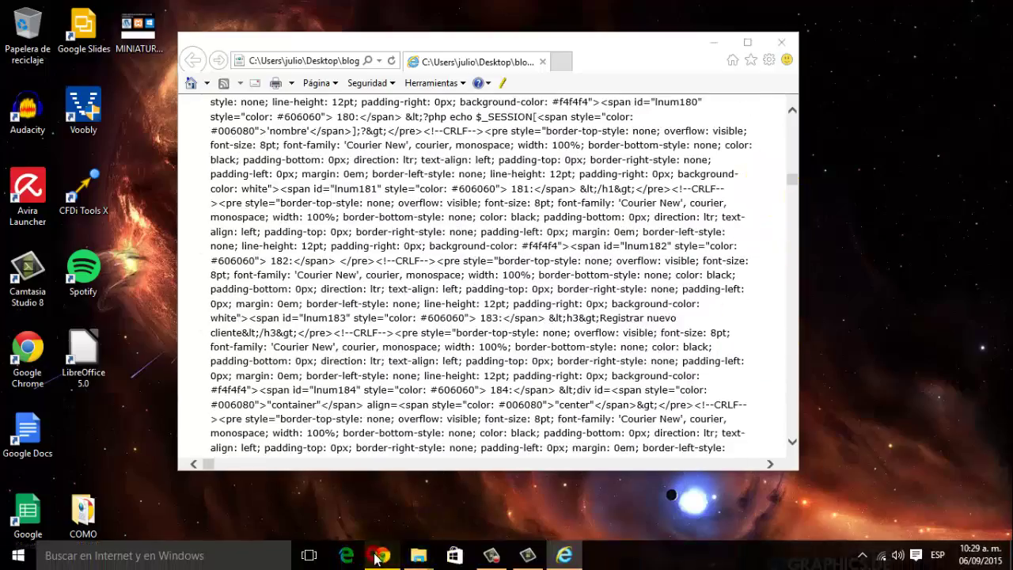
left_click(313, 10)
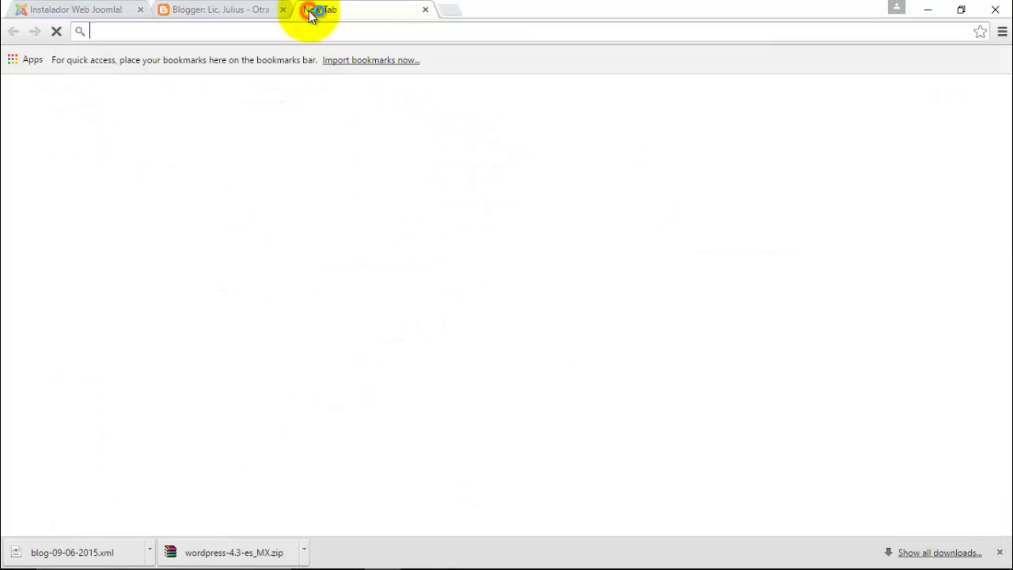
type("LOC")
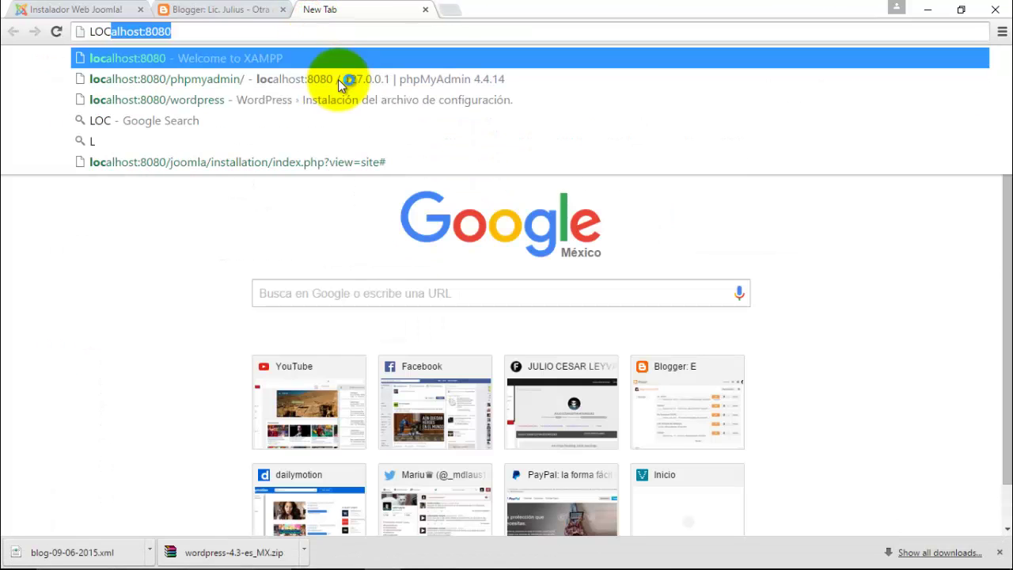
type("AL")
key("Down")
key("Down")
key("Return")
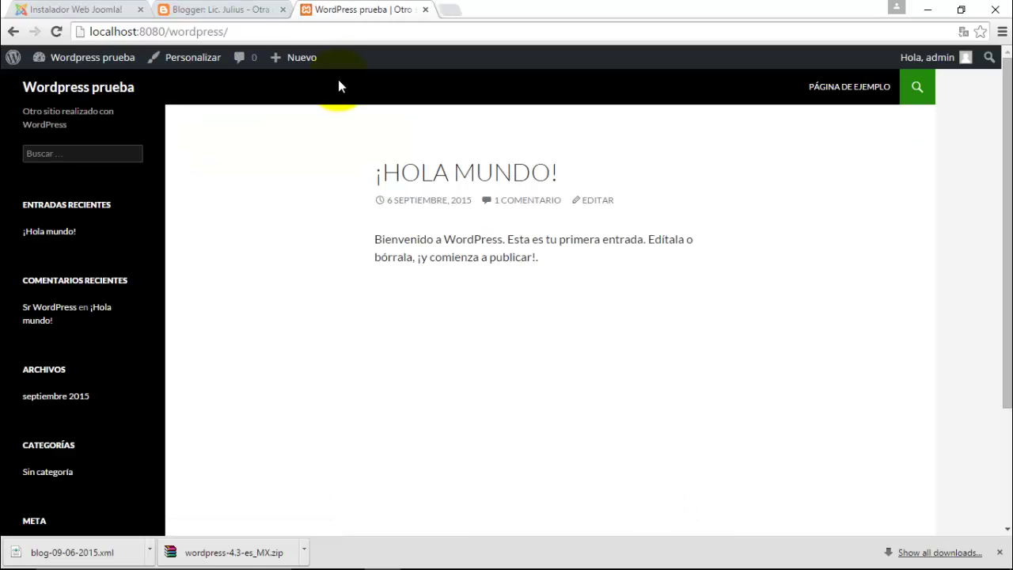
- Open the site's Personalizar screen and return to the WordPress home page
left_click(184, 60)
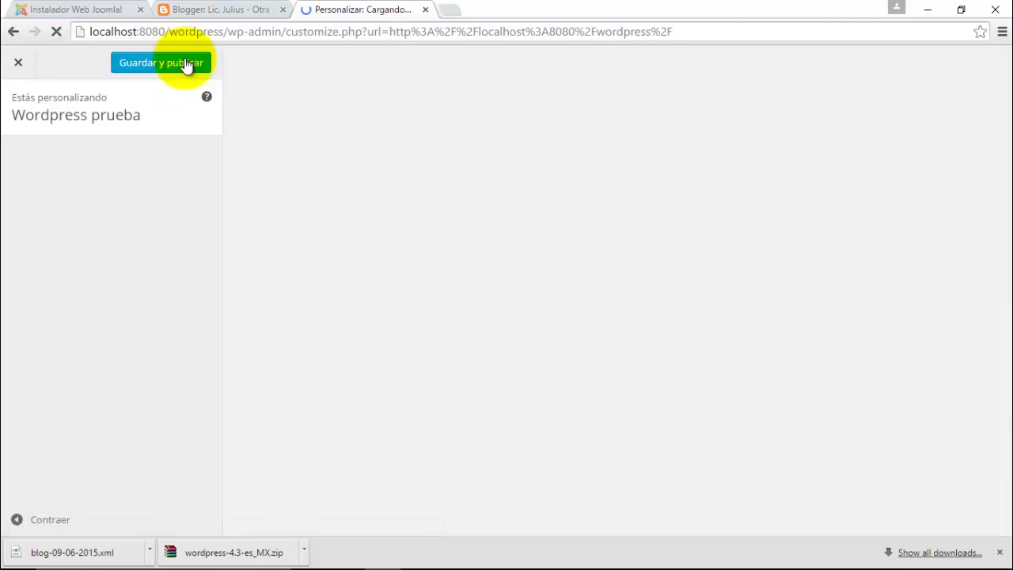
left_click(186, 65)
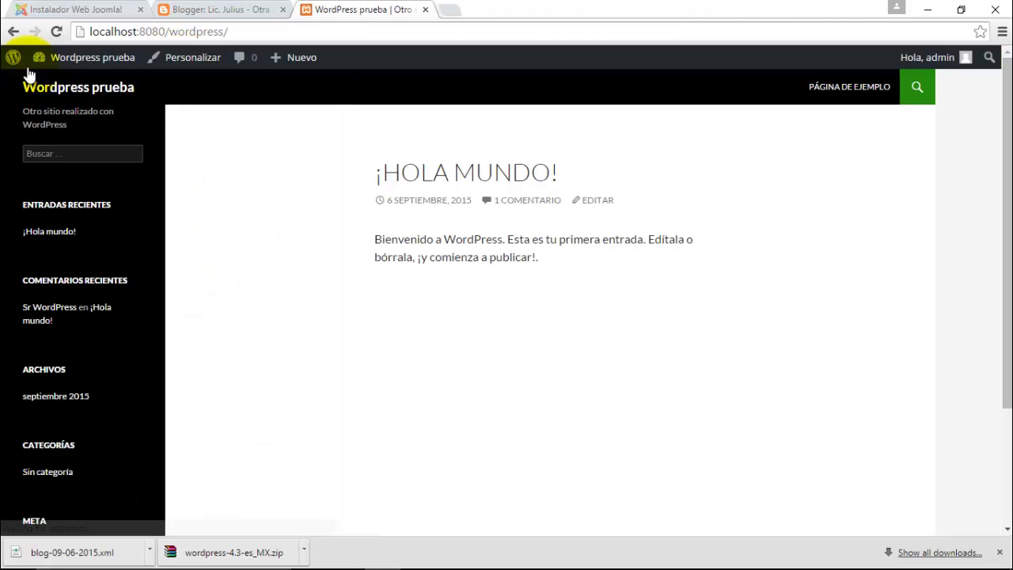
- Enter the site's administration area through the admin profile and open the Importar tool
mouse_move(71, 63)
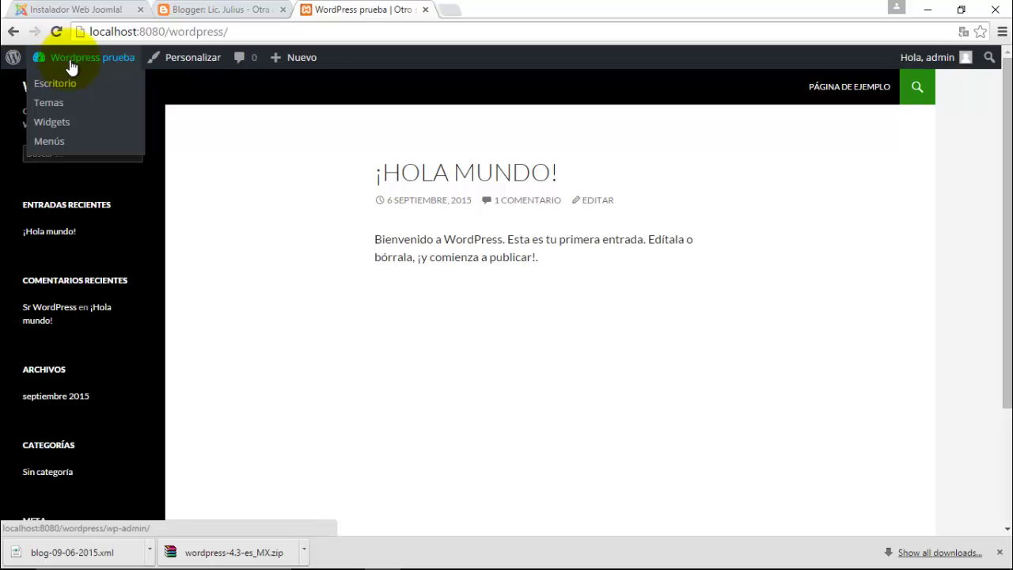
mouse_move(7, 63)
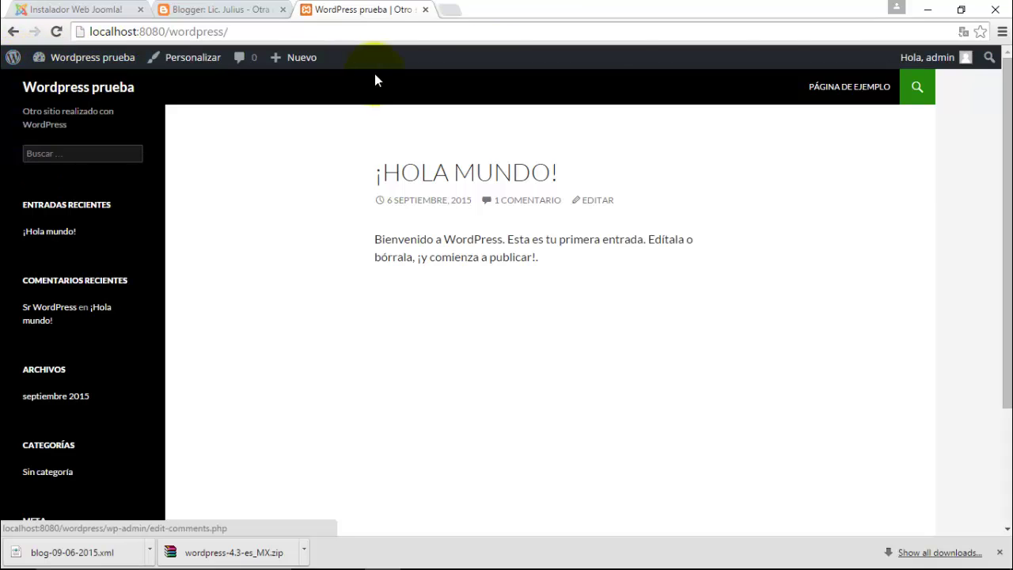
mouse_move(923, 61)
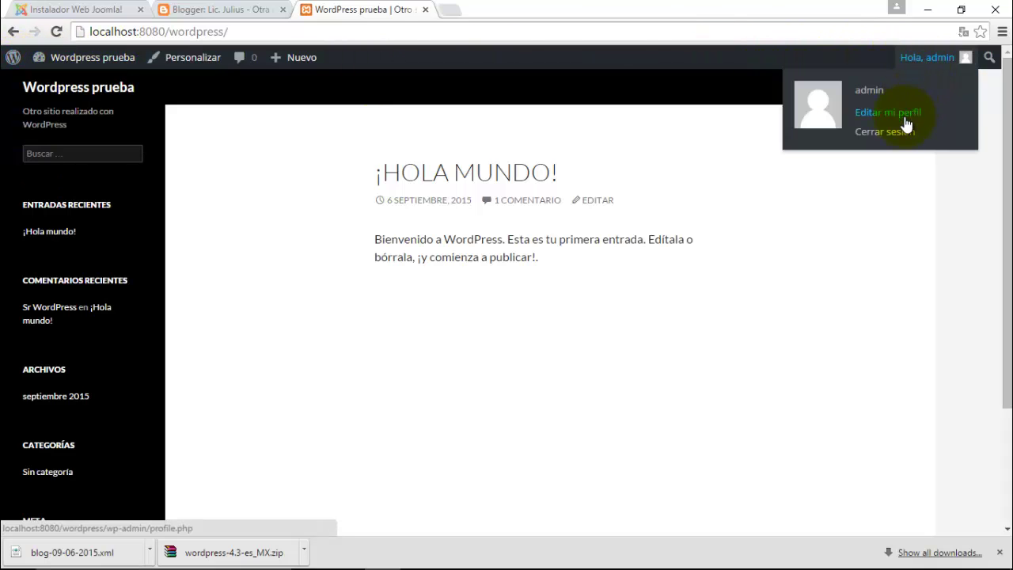
left_click(894, 88)
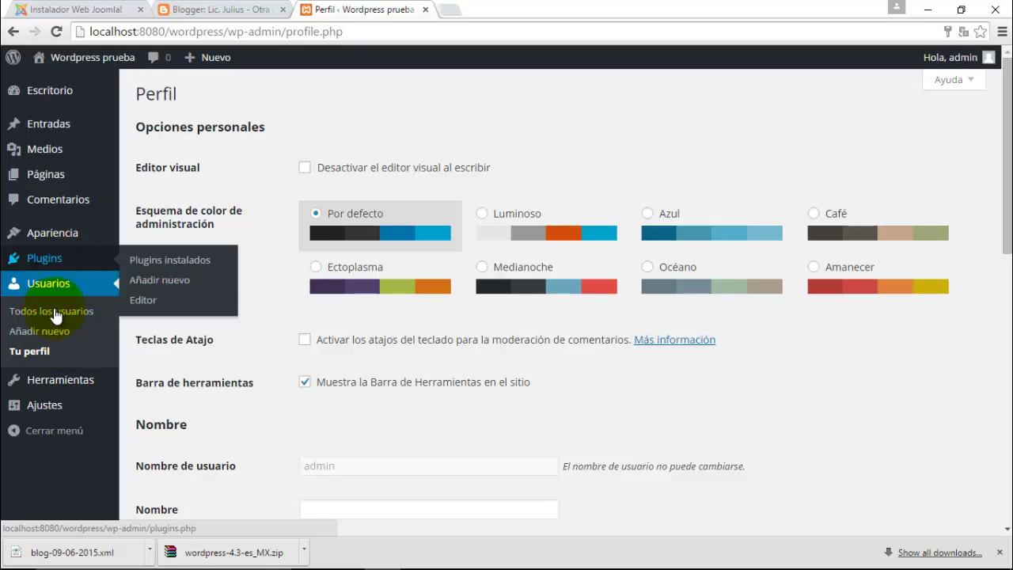
left_click(55, 352)
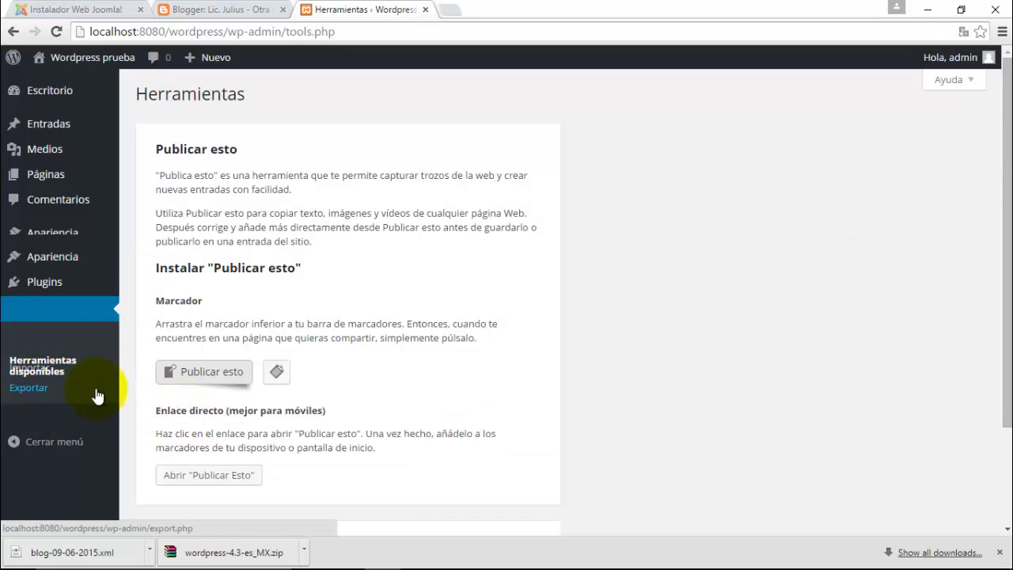
left_click(52, 364)
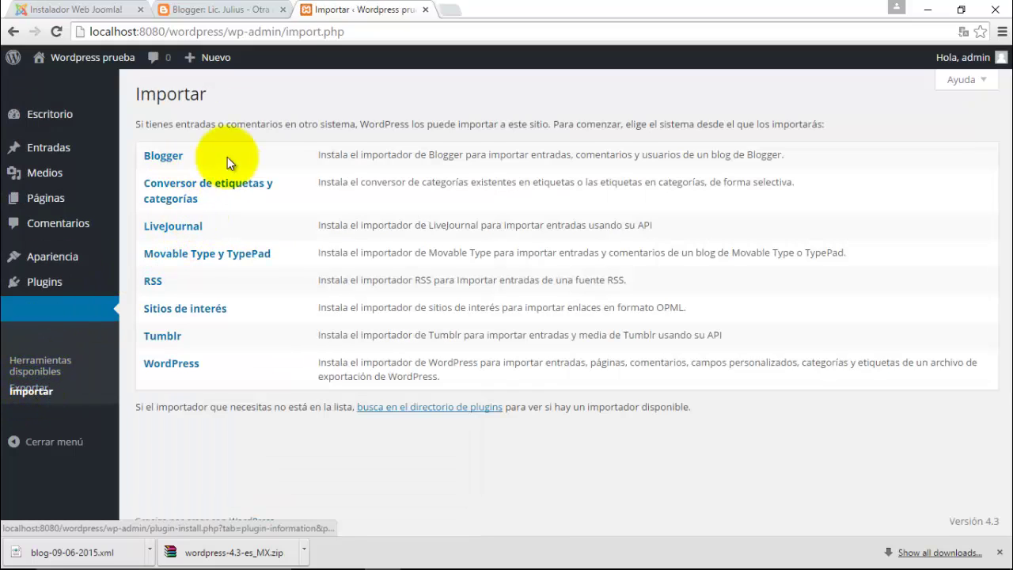
- Install the Blogger Importer plugin from the list of import systems, then activate it and start the importer
left_click_drag(334, 154, 747, 158)
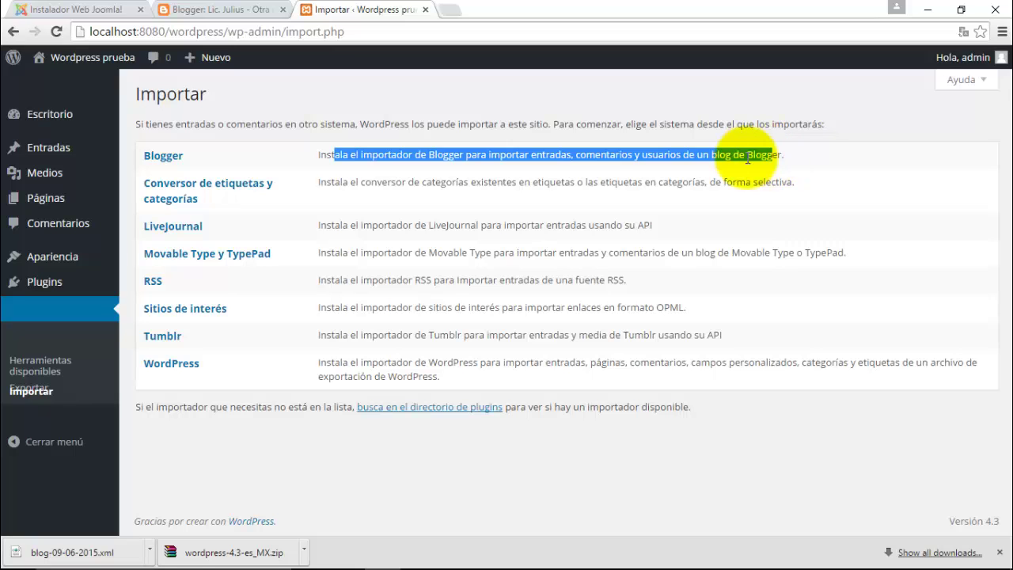
left_click(747, 159)
left_click(168, 157)
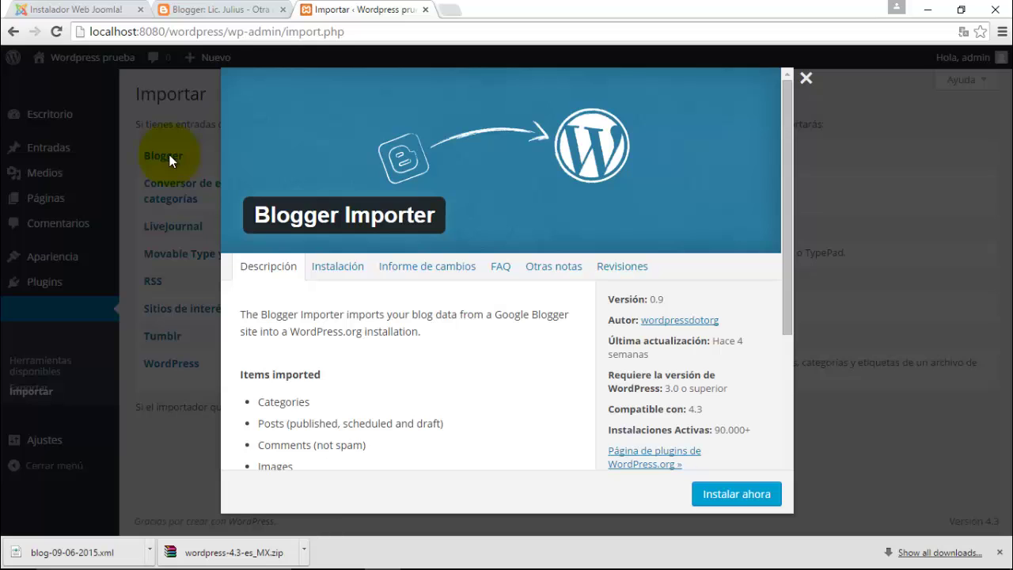
left_click(729, 499)
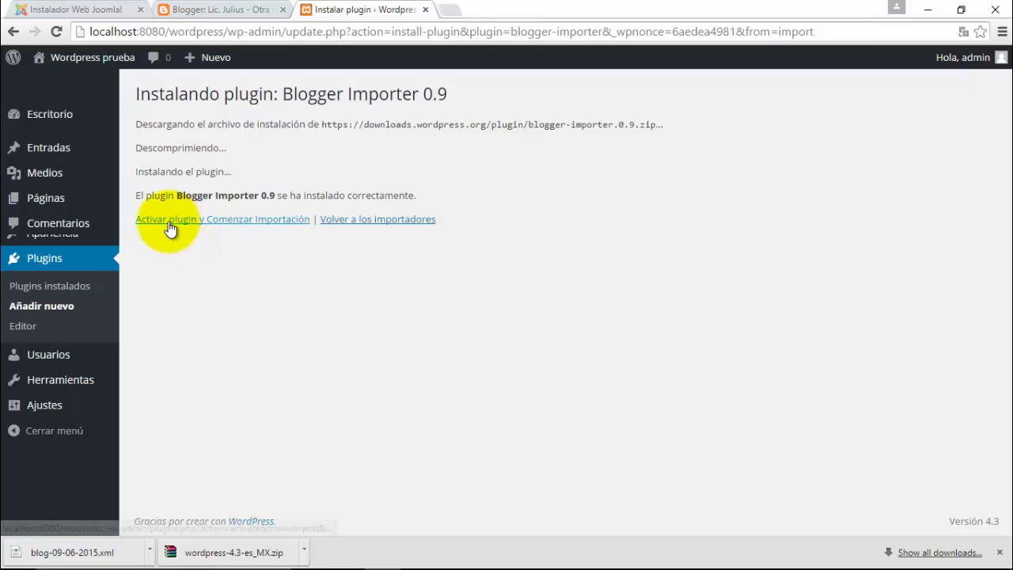
left_click(225, 221)
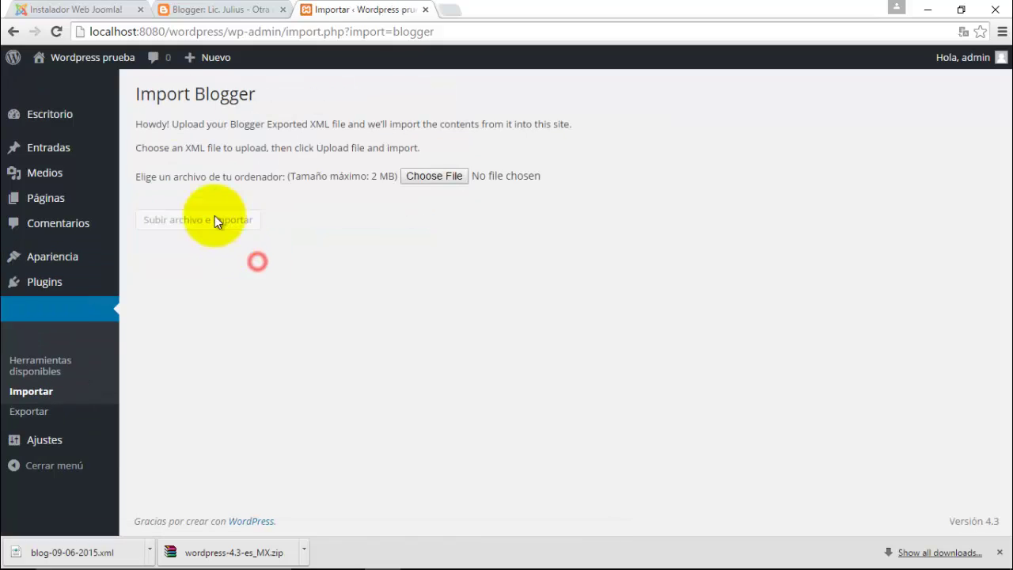
- Check the importer's instructions and size limit, and try to upload and import blog-09-06-2015.xml from the desktop
left_click_drag(136, 93, 263, 137)
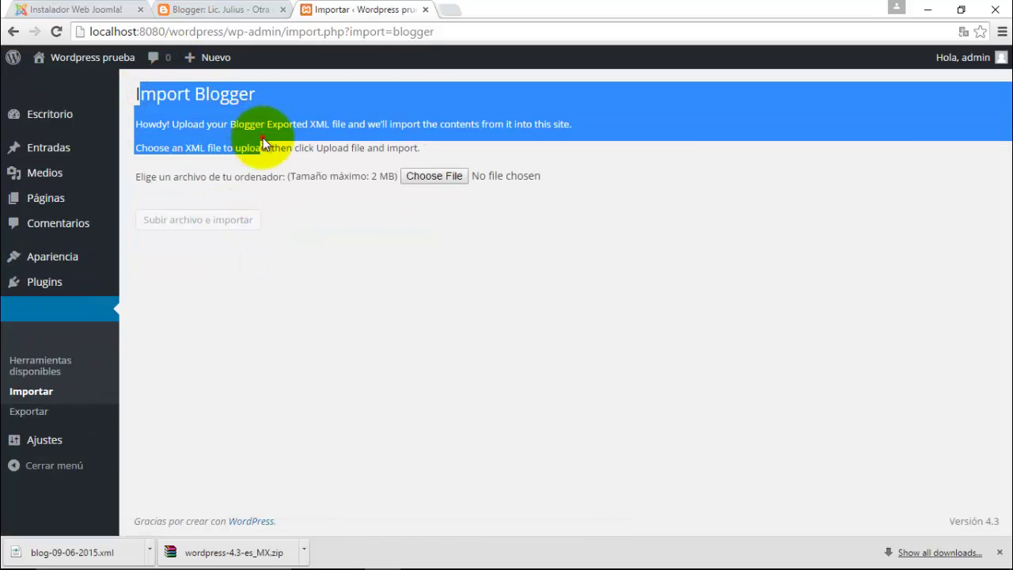
left_click(265, 140)
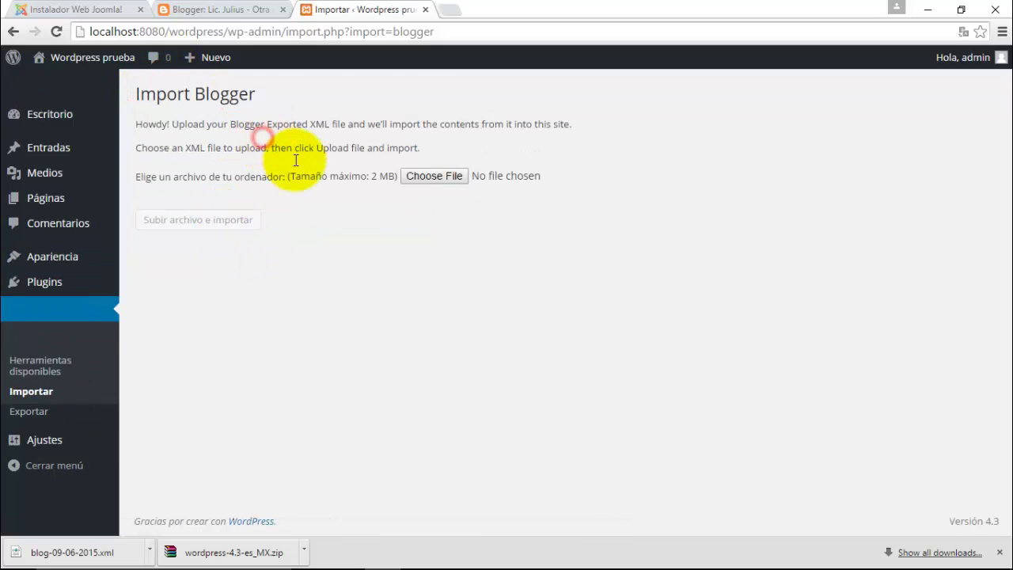
double_click(373, 176)
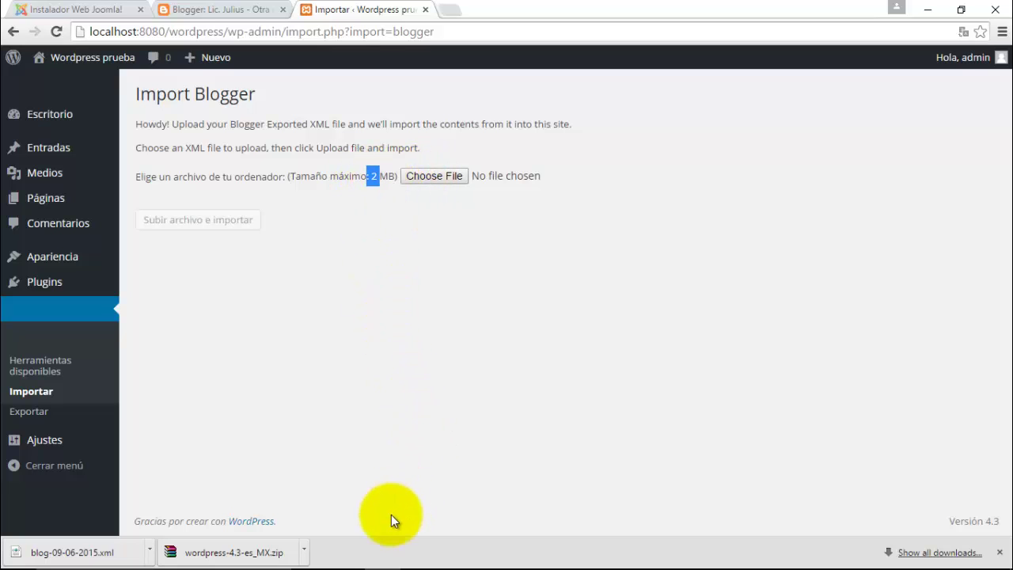
left_click(435, 177)
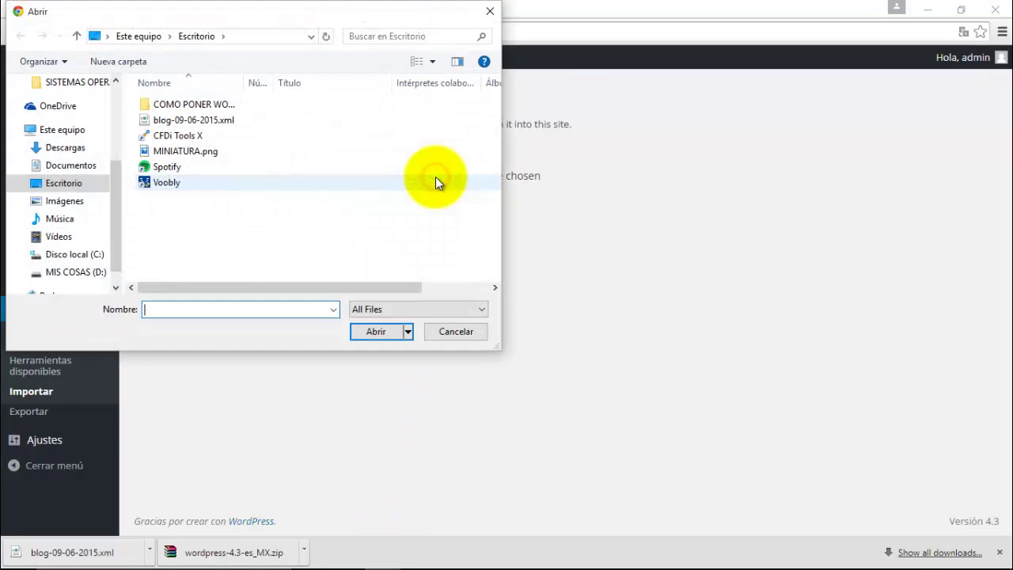
left_click(268, 121)
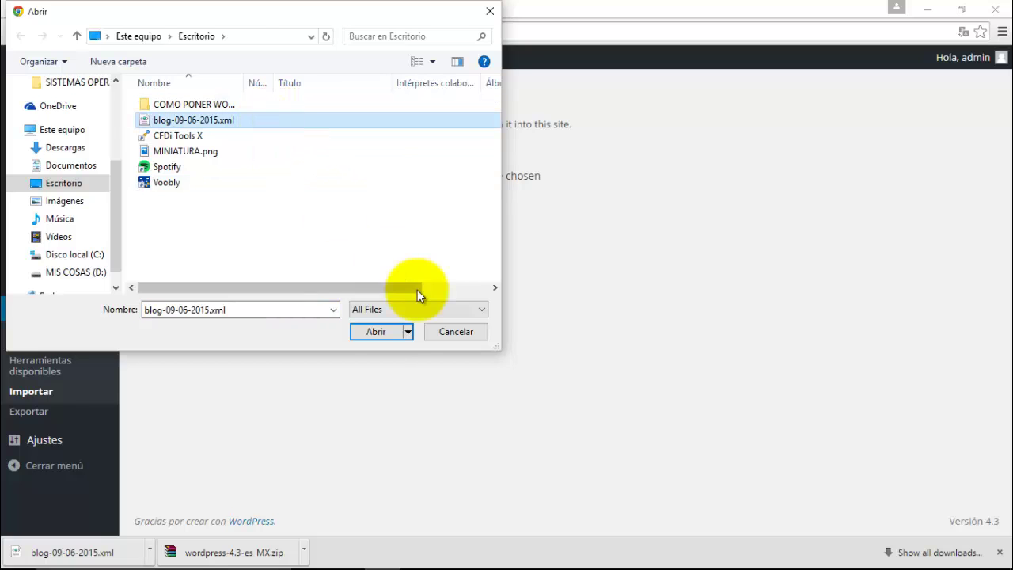
left_click(385, 332)
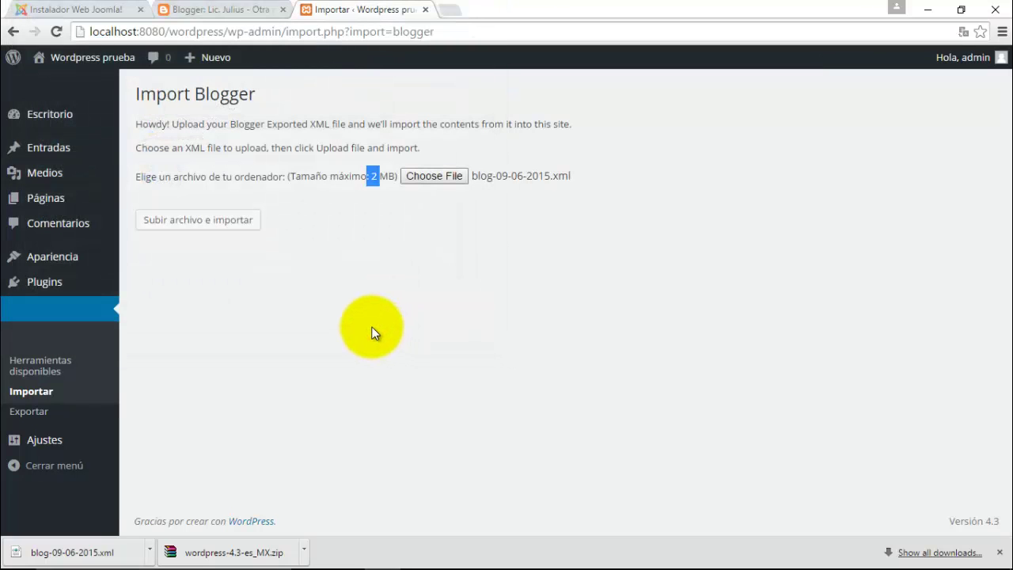
left_click(301, 251)
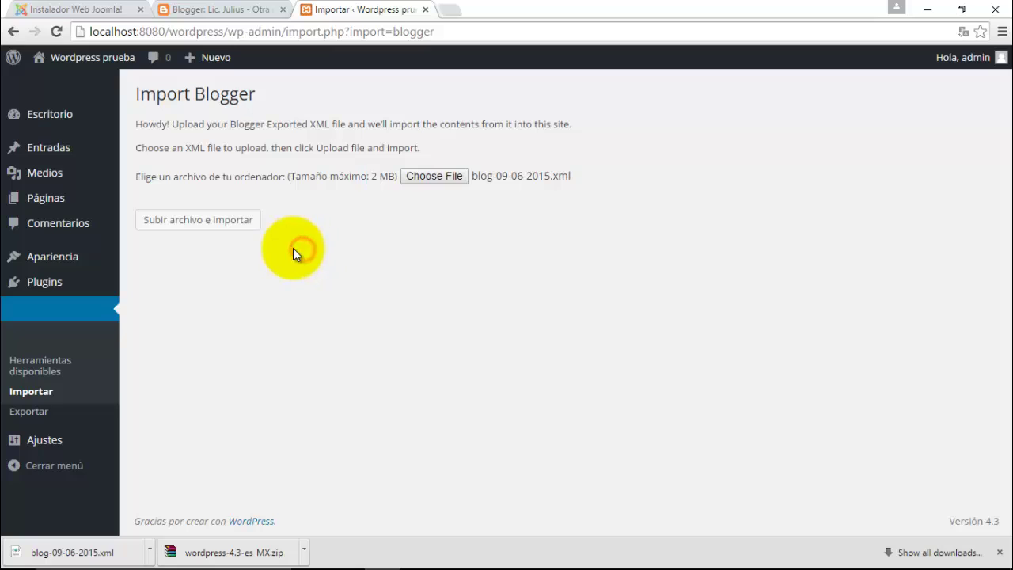
left_click(187, 225)
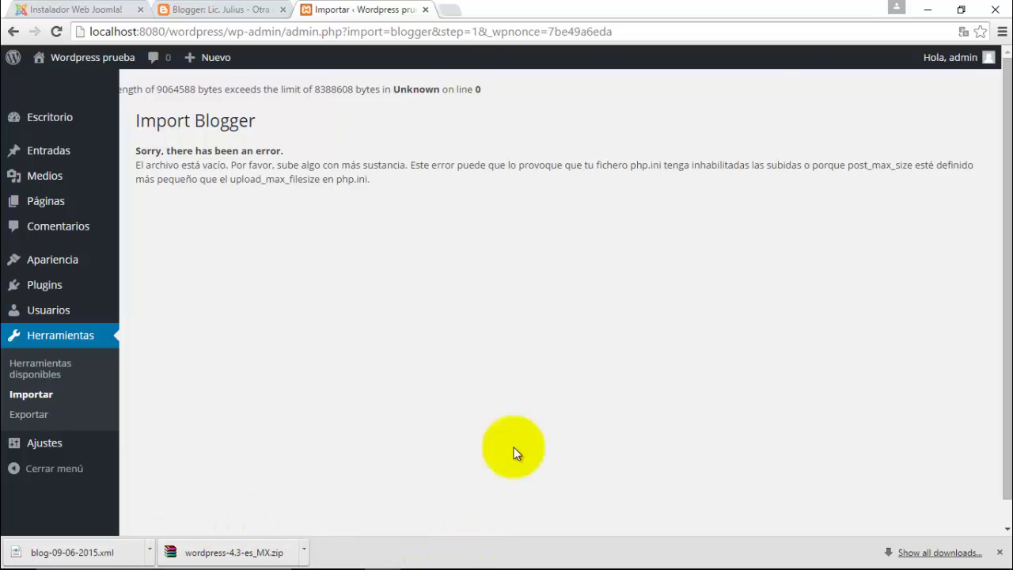
- Close the Internet Explorer window showing the XML file, select blog-09-06-2015.xml on the desktop, and switch back to Chrome
left_click(925, 9)
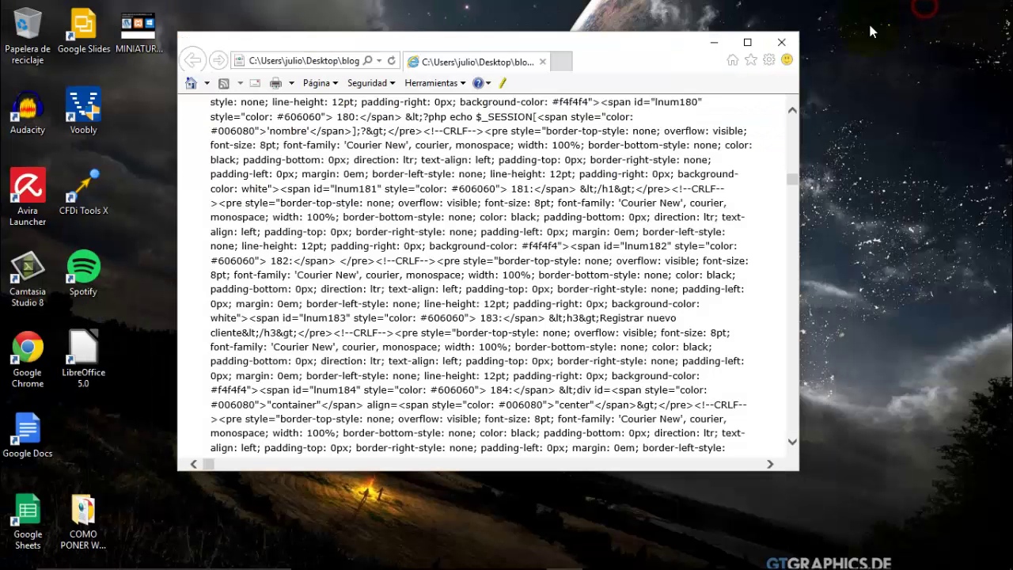
left_click(782, 37)
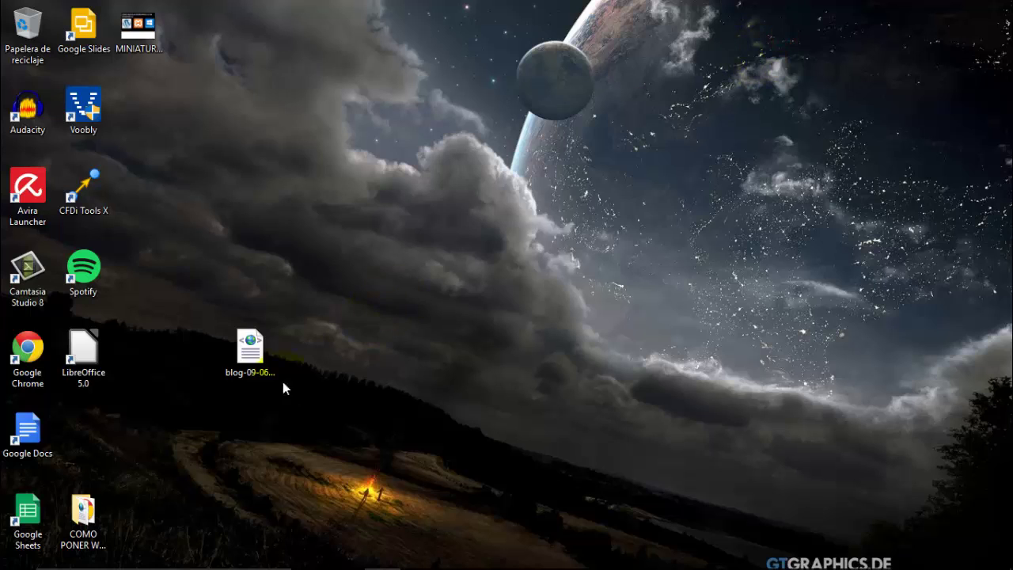
left_click(250, 352)
mouse_move(474, 562)
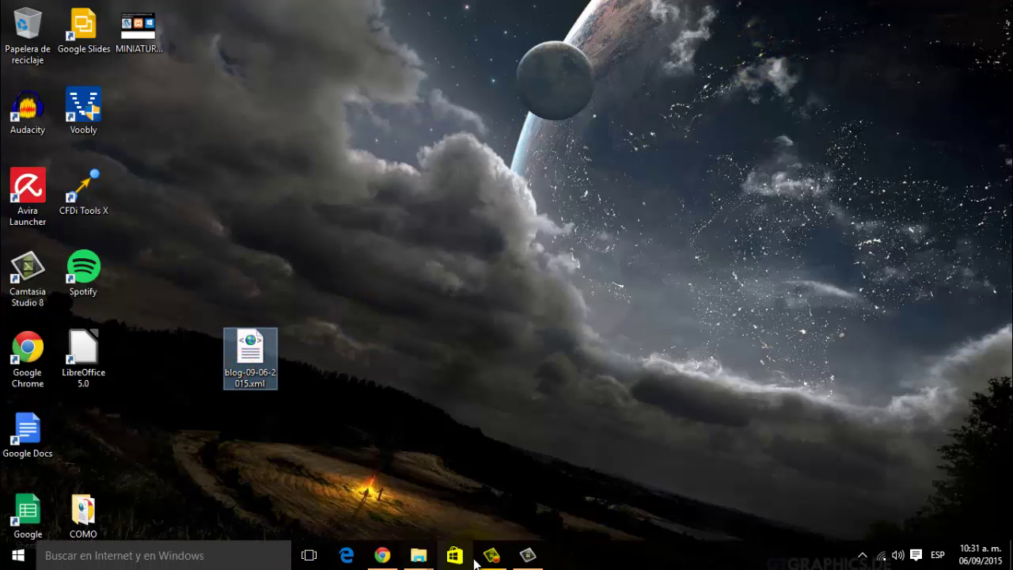
left_click(382, 555)
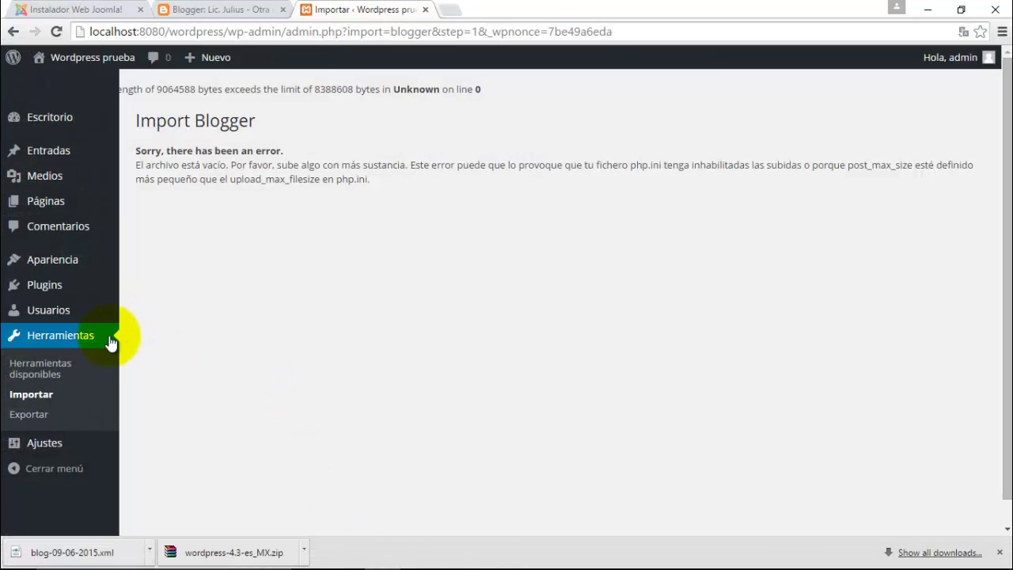
- Reopen the Blogger importer and try again to upload and import blog-09-06-2015.xml
left_click(44, 447)
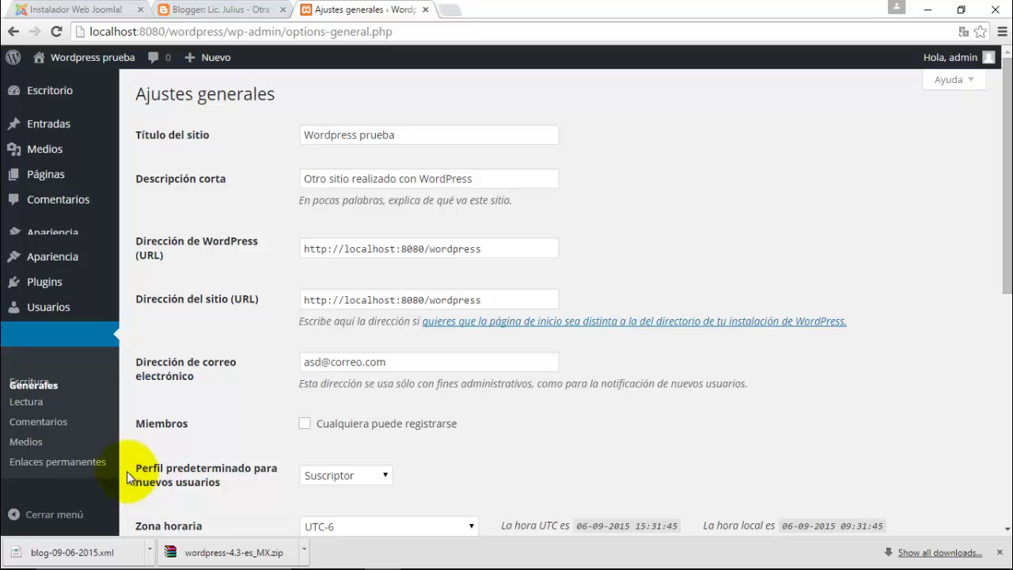
mouse_move(73, 311)
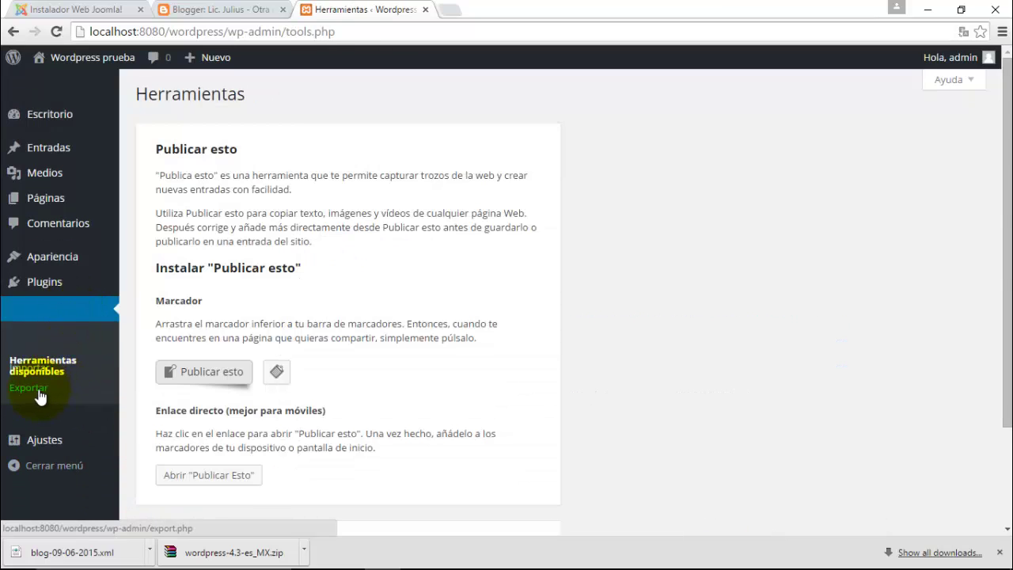
left_click(31, 373)
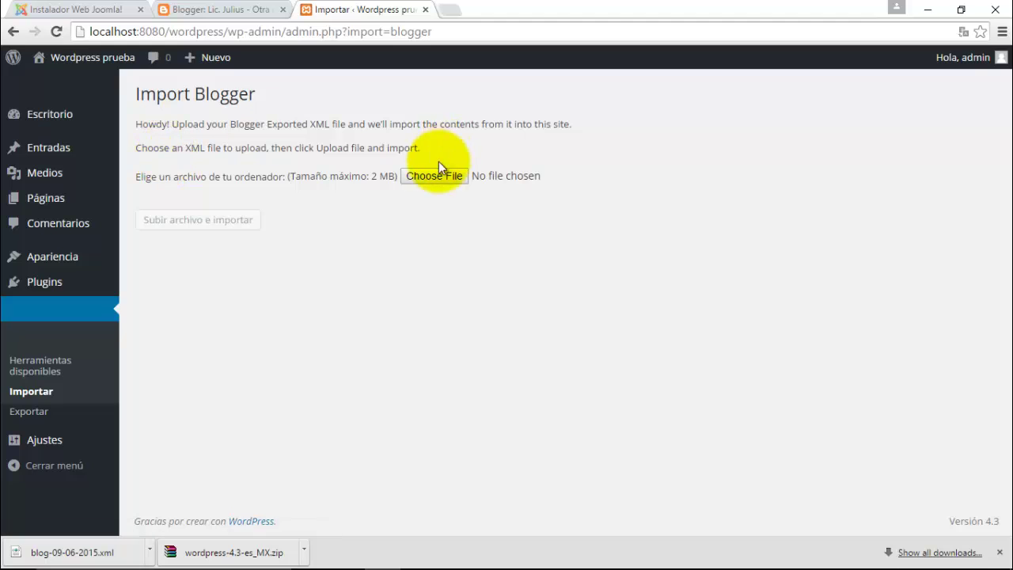
left_click(425, 178)
double_click(327, 122)
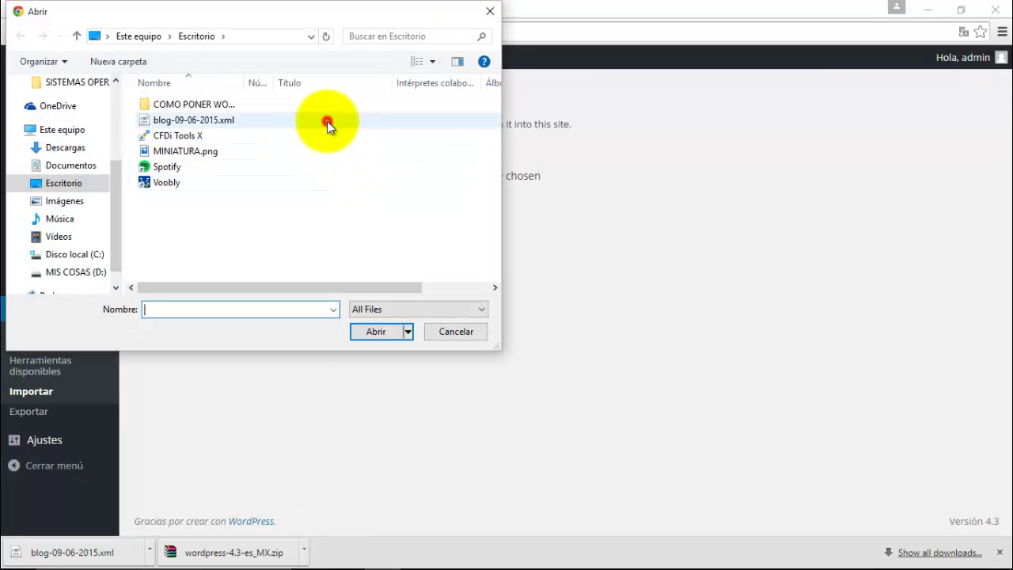
left_click(239, 220)
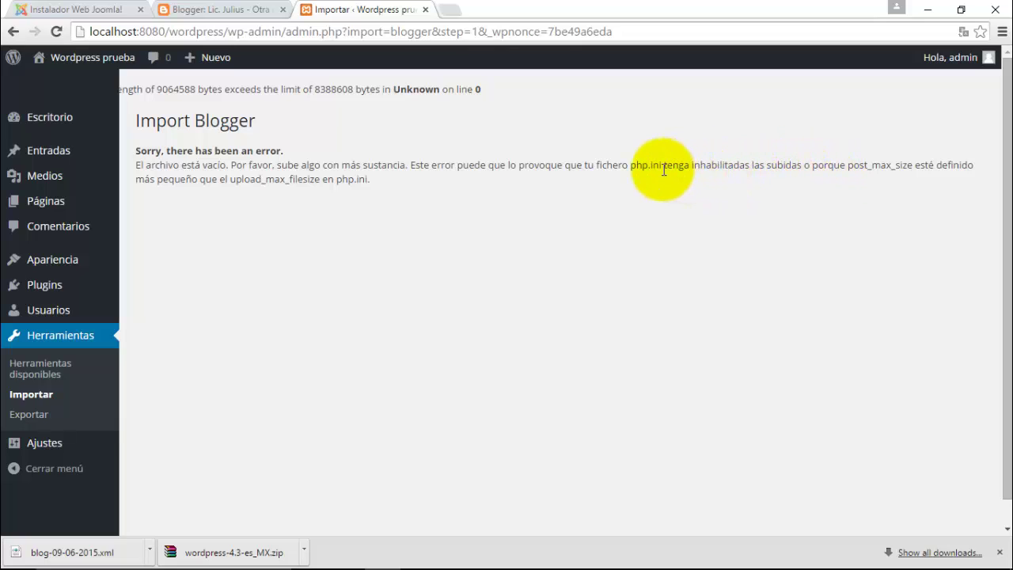
- Examine the import error, noting its reference to php.ini and the upload size limit in bytes
left_click_drag(629, 164, 660, 165)
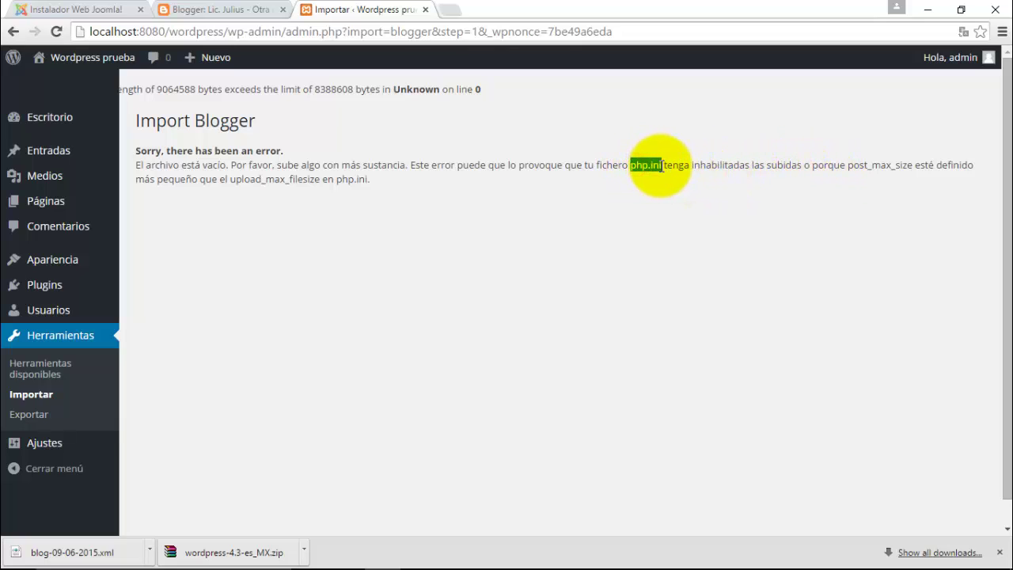
mouse_move(348, 563)
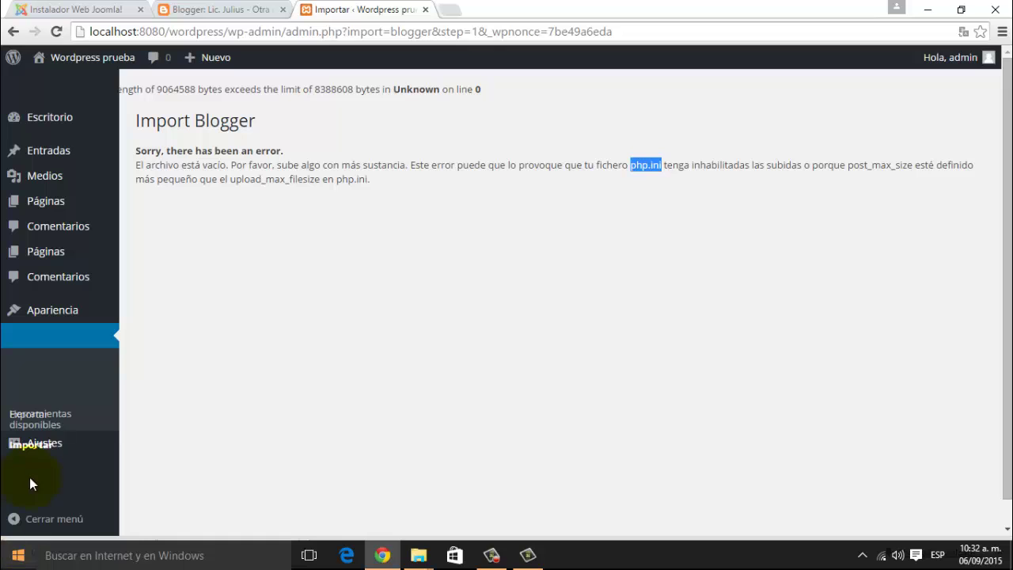
left_click_drag(133, 89, 236, 89)
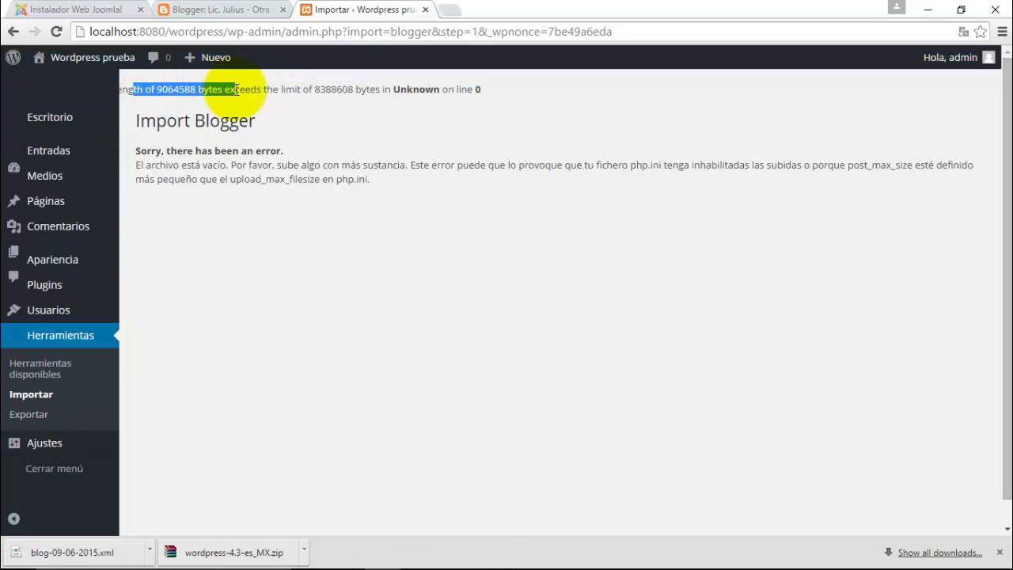
left_click(331, 114)
- Find and launch the XAMPP Control Panel in Windows, and open the php.ini configuration file of its Apache module
mouse_move(18, 564)
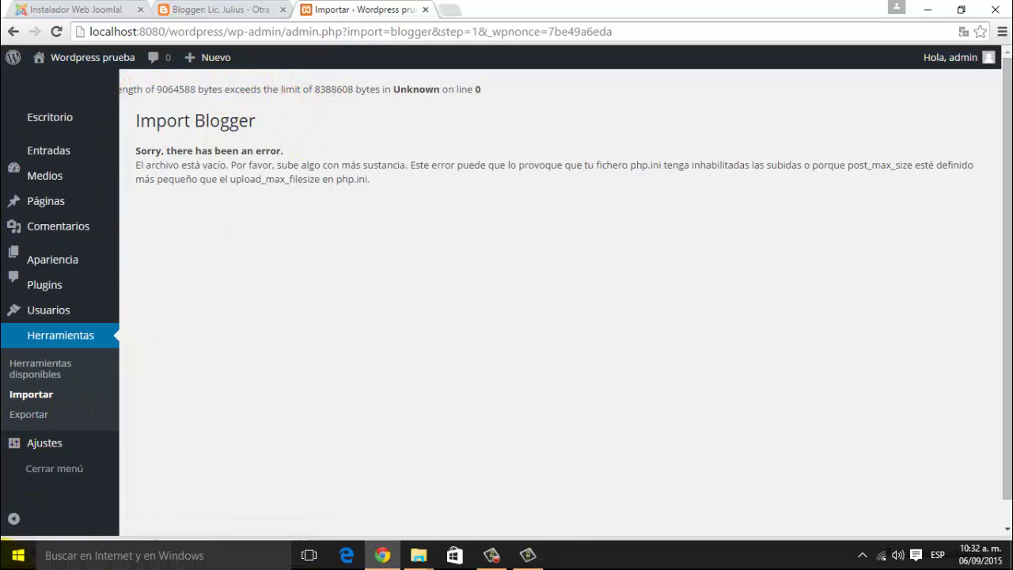
left_click(17, 554)
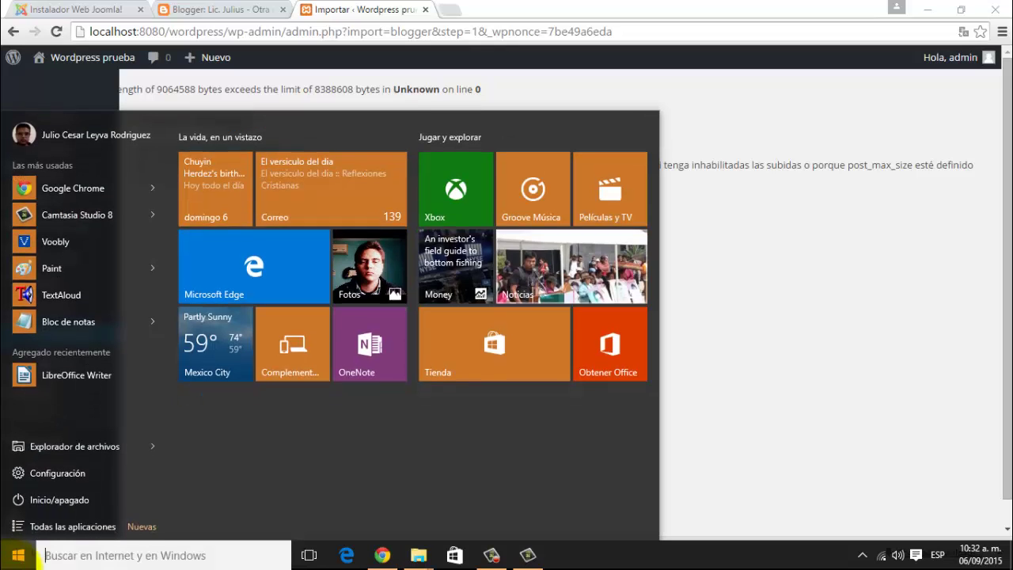
type("WORD")
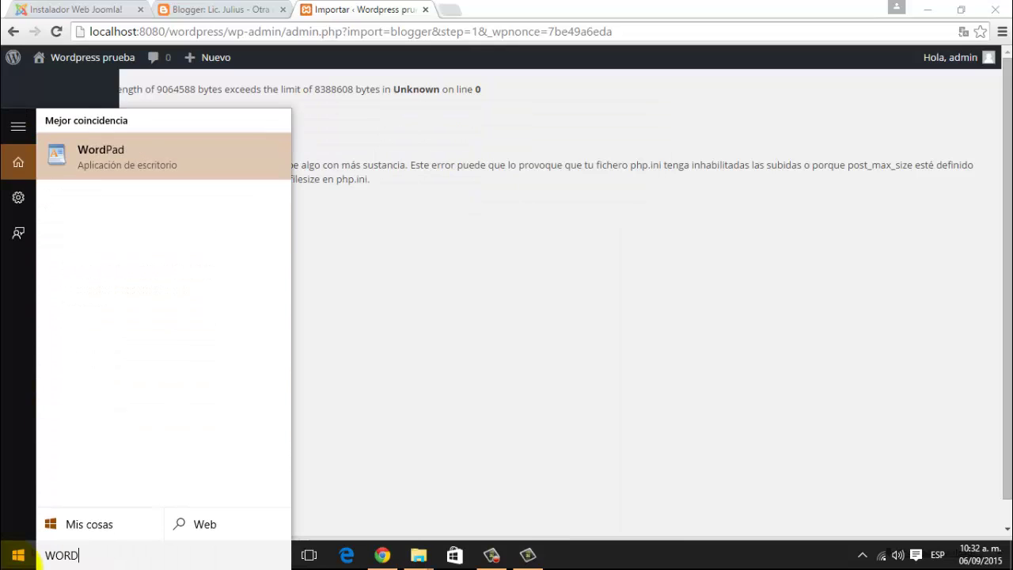
key("BackSpace")
key("BackSpace")
key("BackSpace")
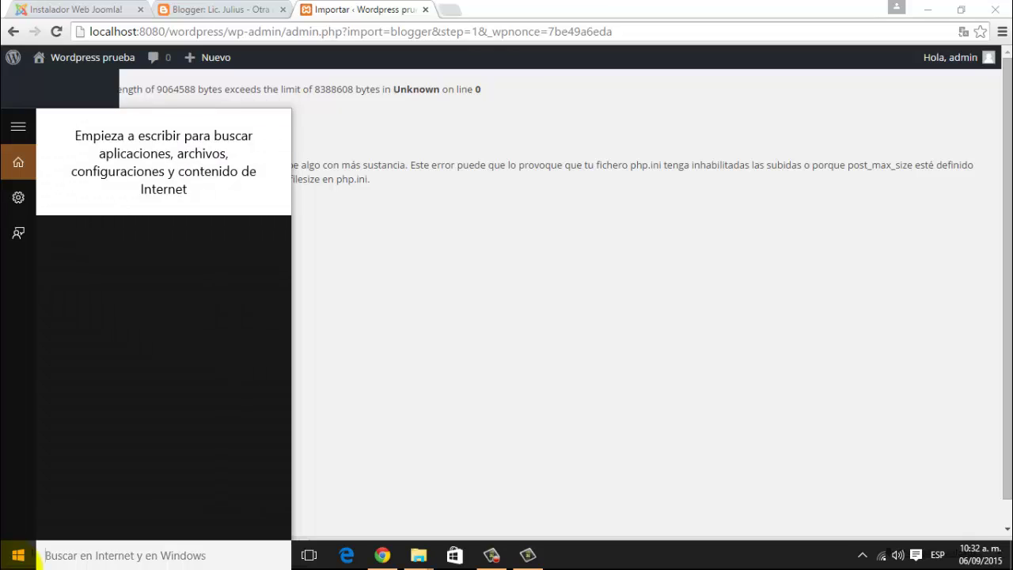
type("XAMPP")
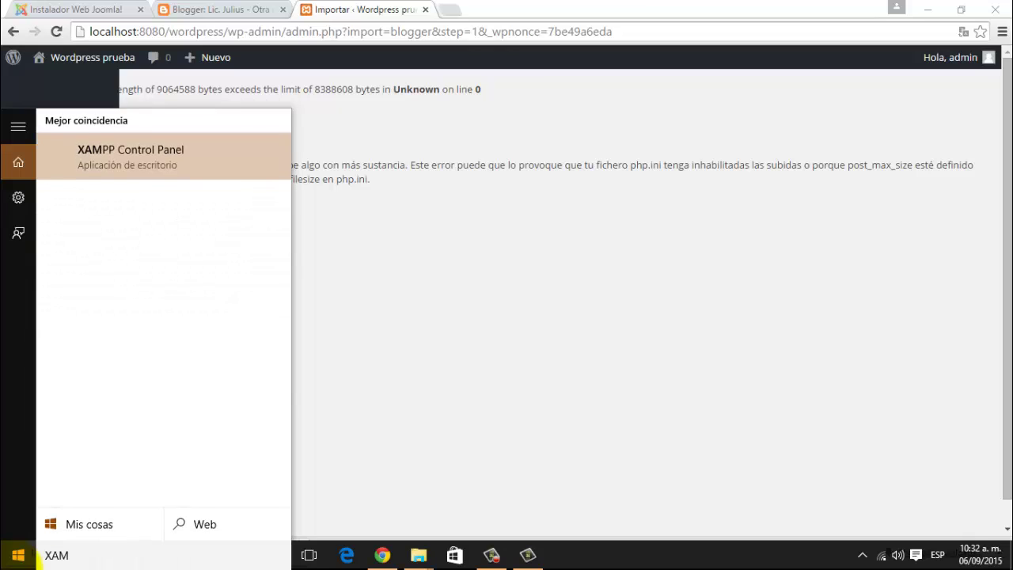
left_click(171, 171)
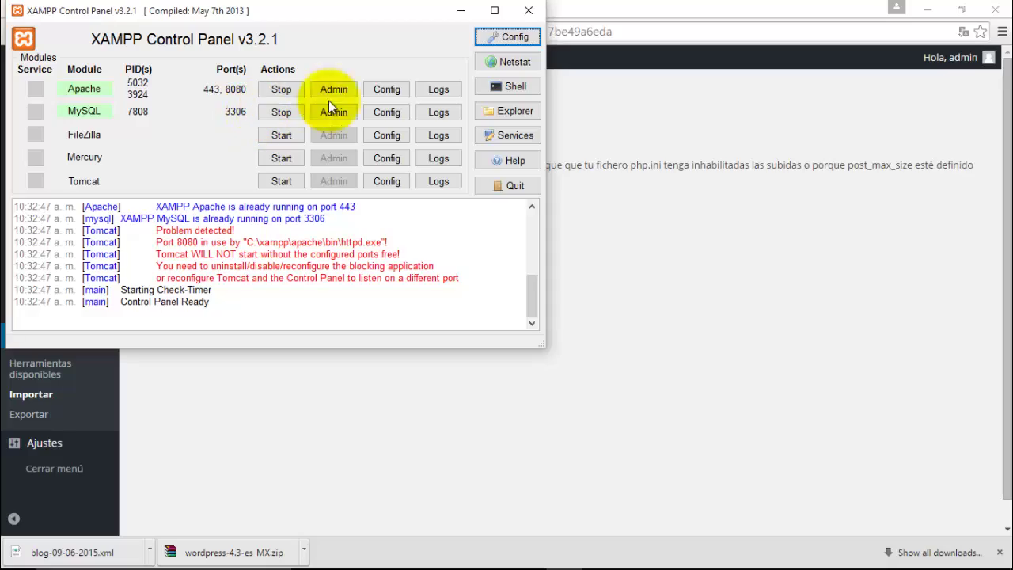
left_click(391, 91)
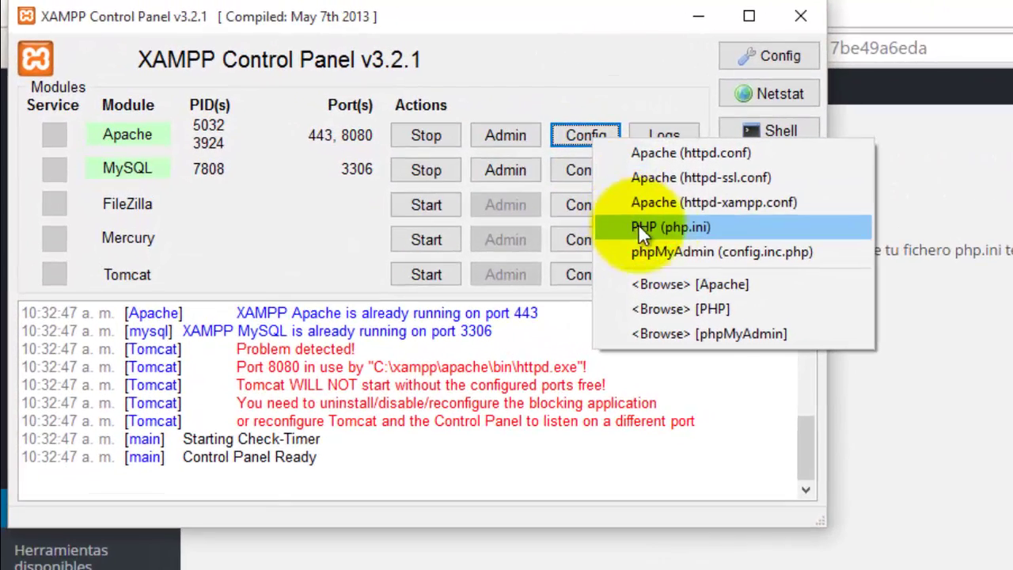
left_click(702, 230)
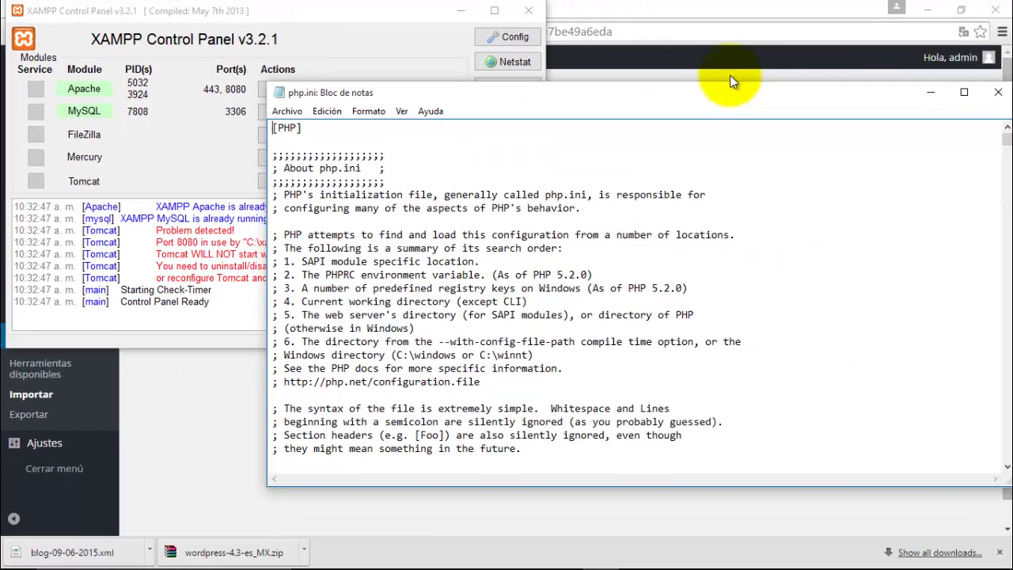
- Return to the WordPress import error page and copy the setting name post_max_size from the message
left_click(724, 72)
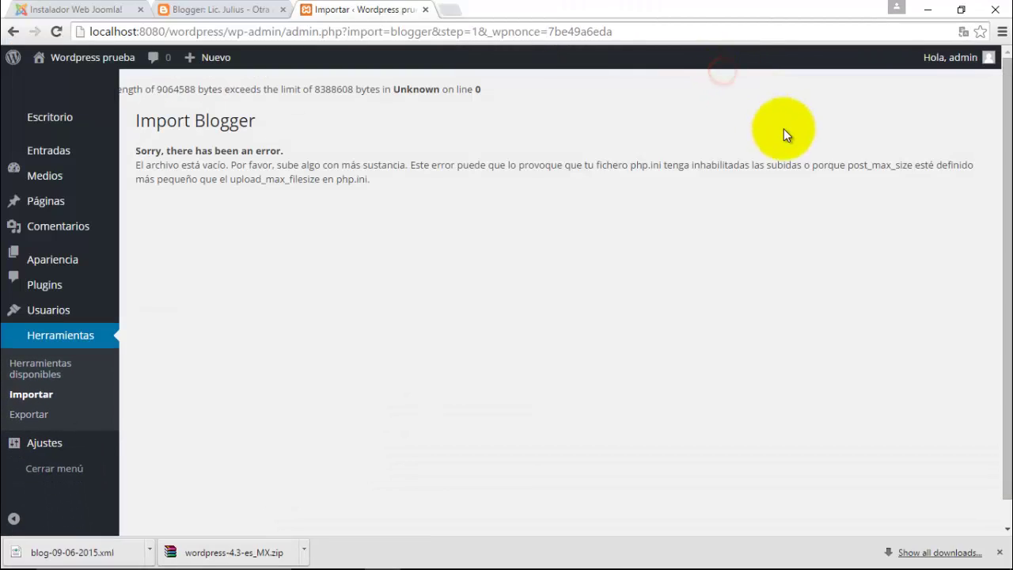
left_click_drag(846, 167, 895, 167)
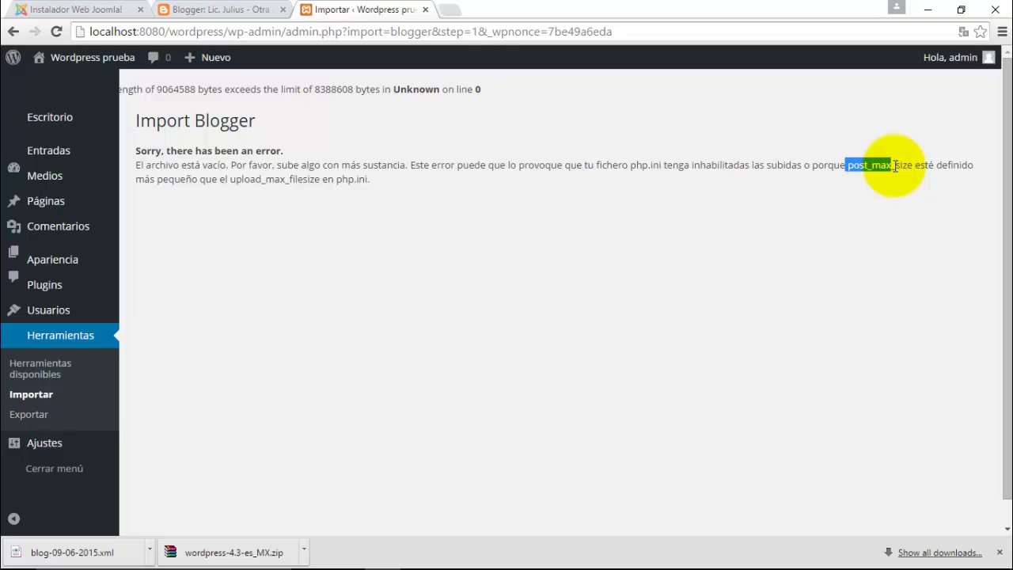
left_click_drag(895, 166, 912, 166)
key("ctrl+c")
left_click(846, 165)
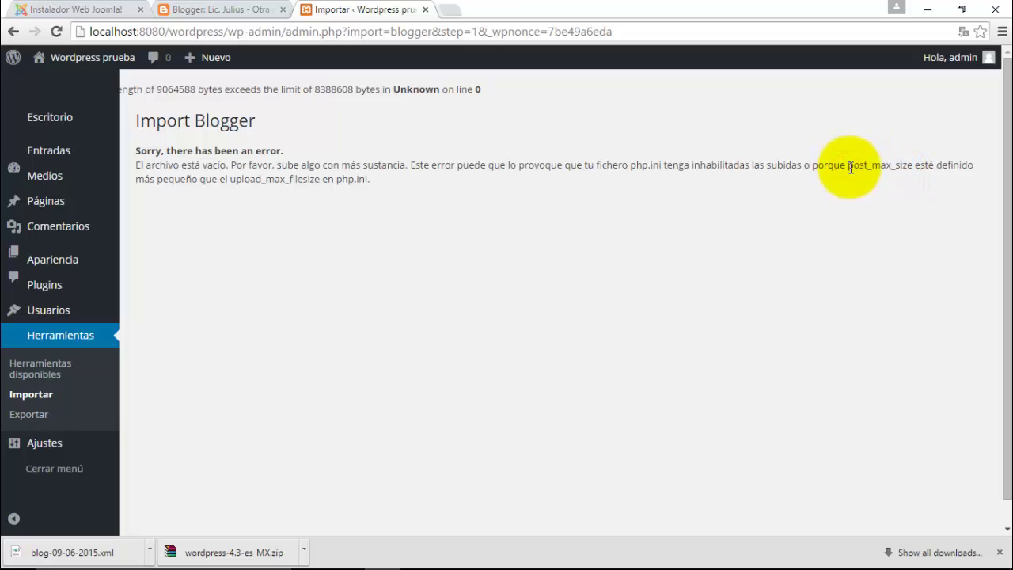
left_click_drag(848, 166, 903, 167)
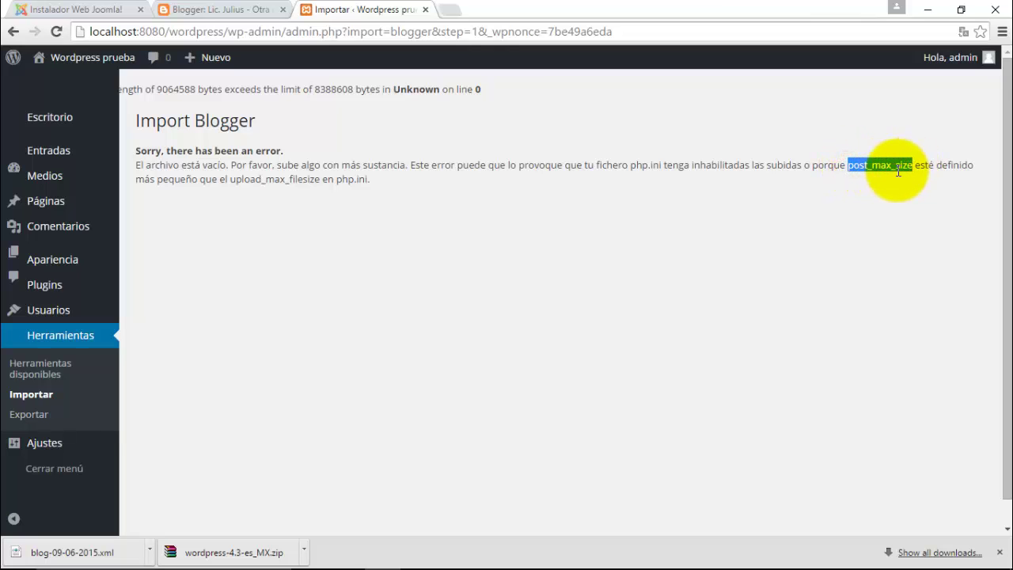
- Locate the post_max_size setting in php.ini by searching for the copied name
left_click(606, 550)
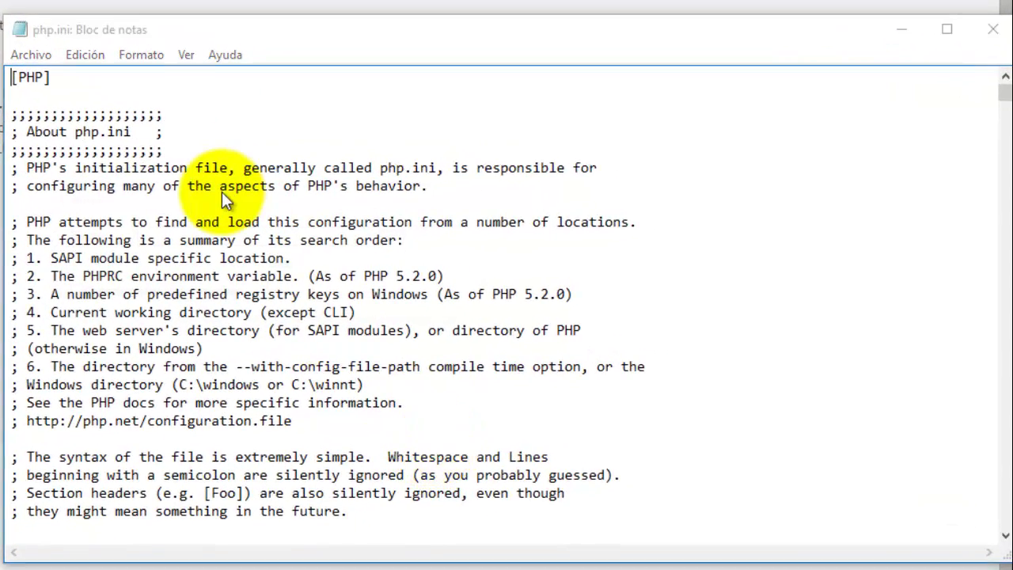
key("ctrl+f")
key("ctrl+v")
key("Return")
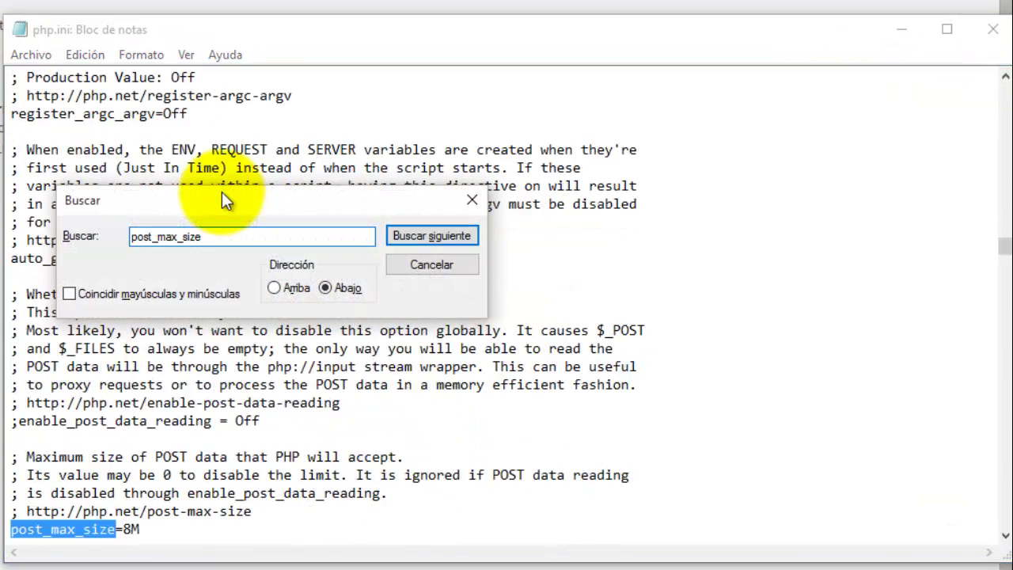
left_click(431, 264)
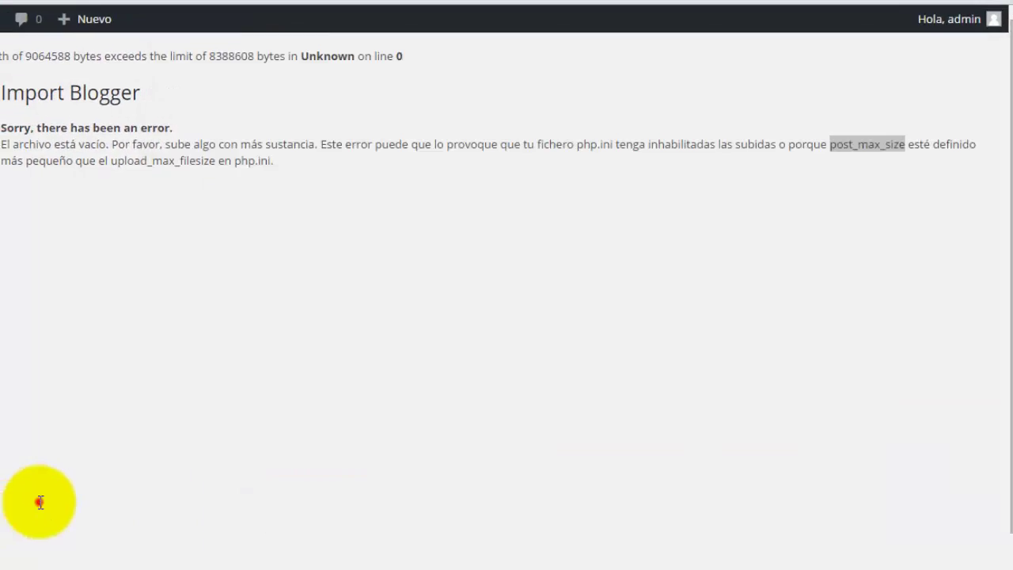
- Minimize the Chrome and XAMPP windows and check the size of blog-09-06-2015.xml in its desktop file properties
right_click(151, 553)
left_click(193, 503)
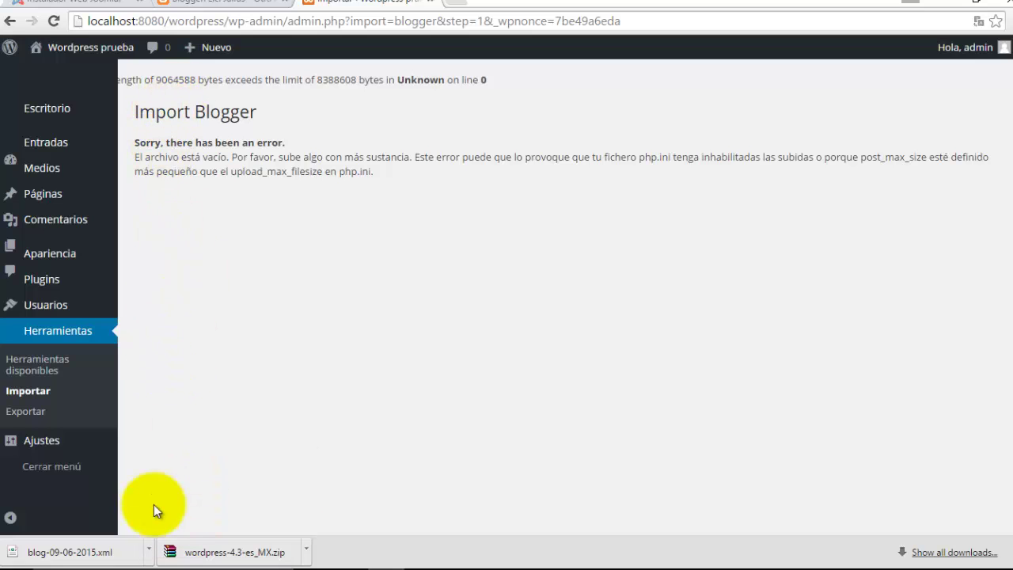
left_click(149, 546)
left_click(196, 498)
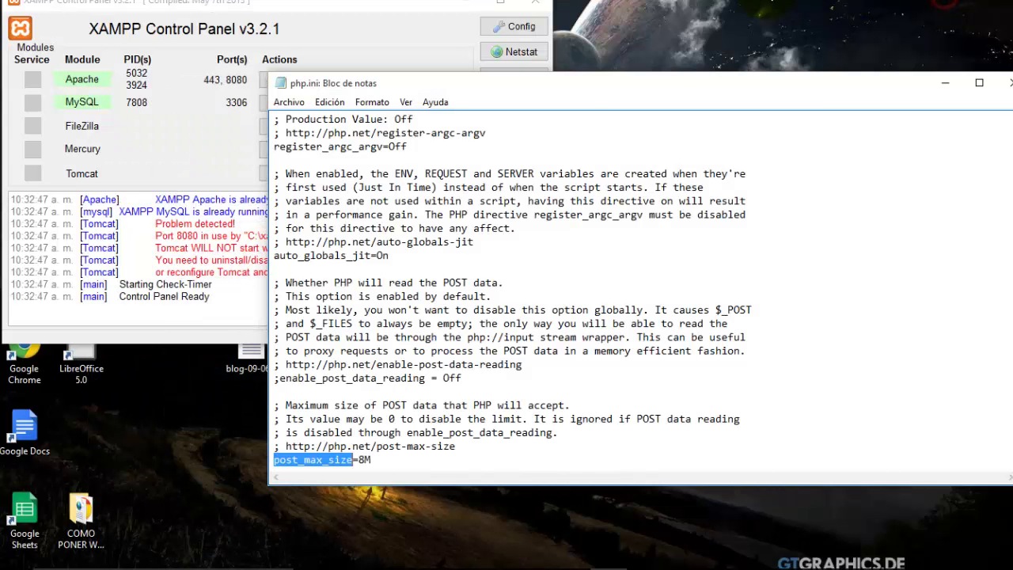
left_click(458, 4)
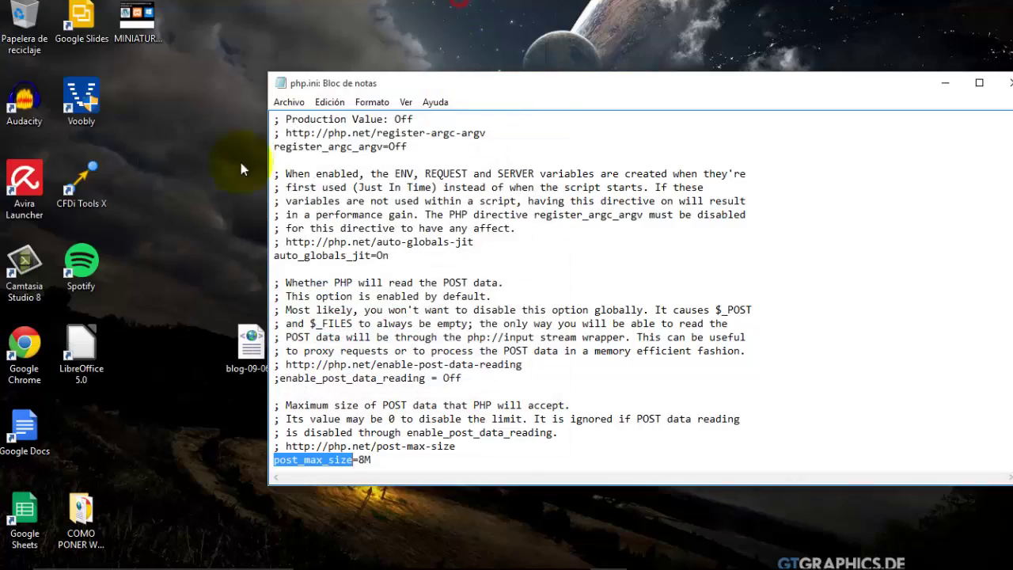
right_click(259, 336)
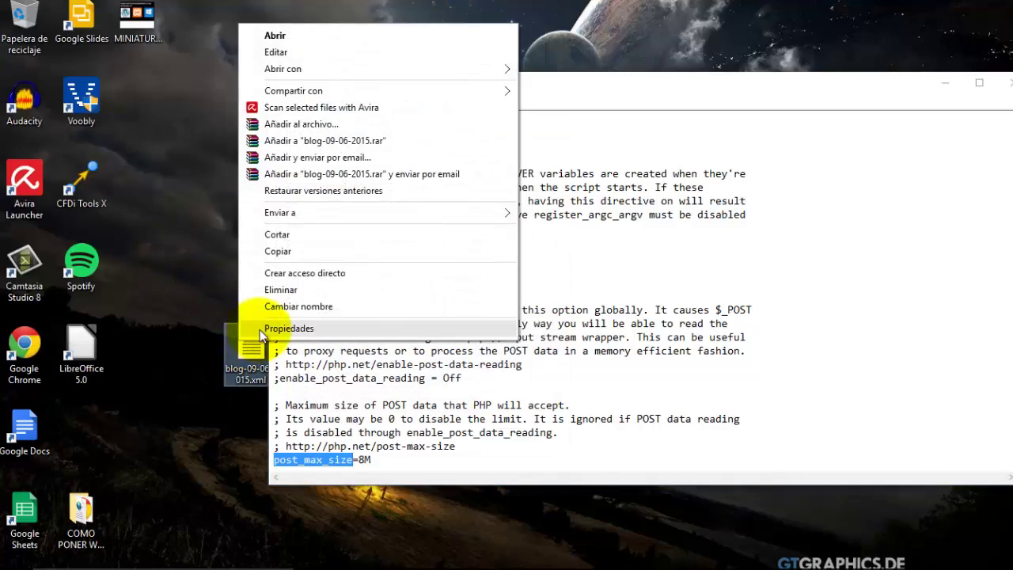
left_click(262, 336)
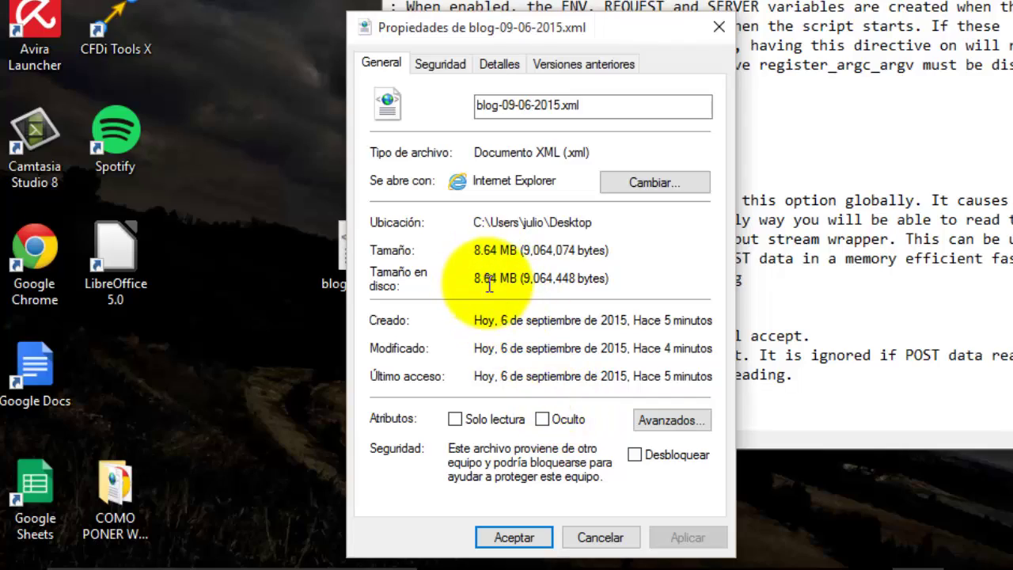
left_click(719, 27)
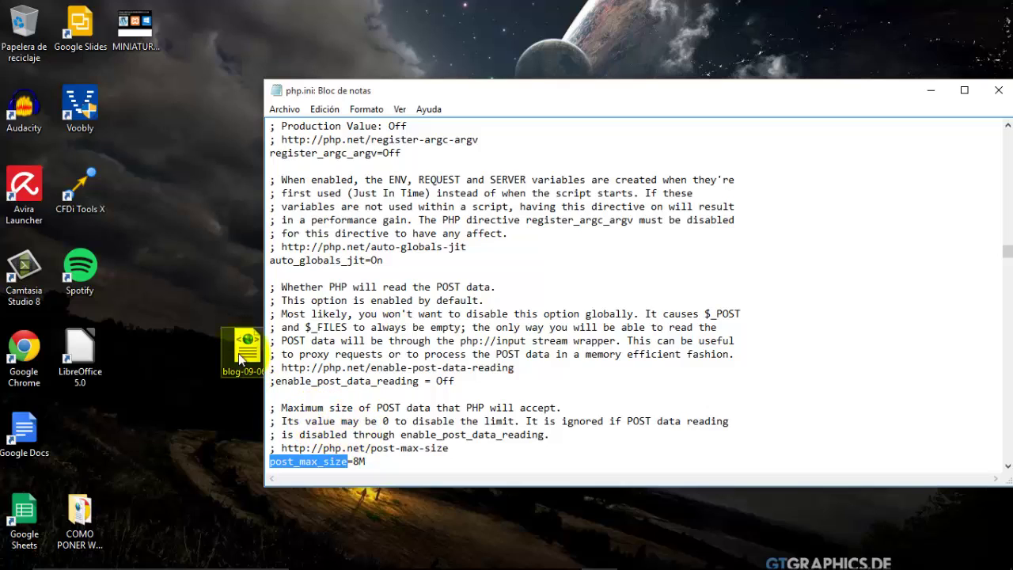
- Set post_max_size to 100M in php.ini and save the file
double_click(375, 462)
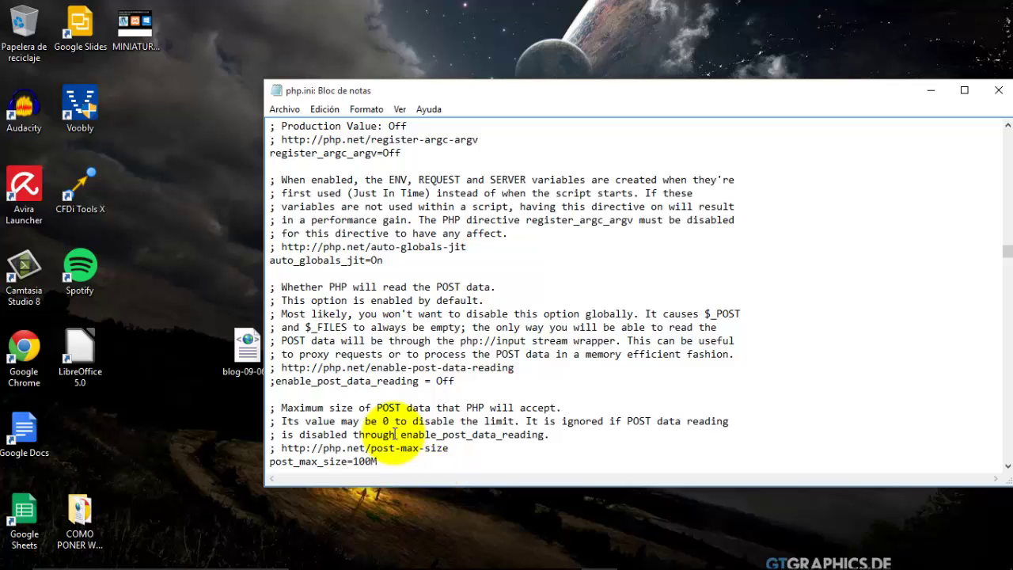
left_click(290, 111)
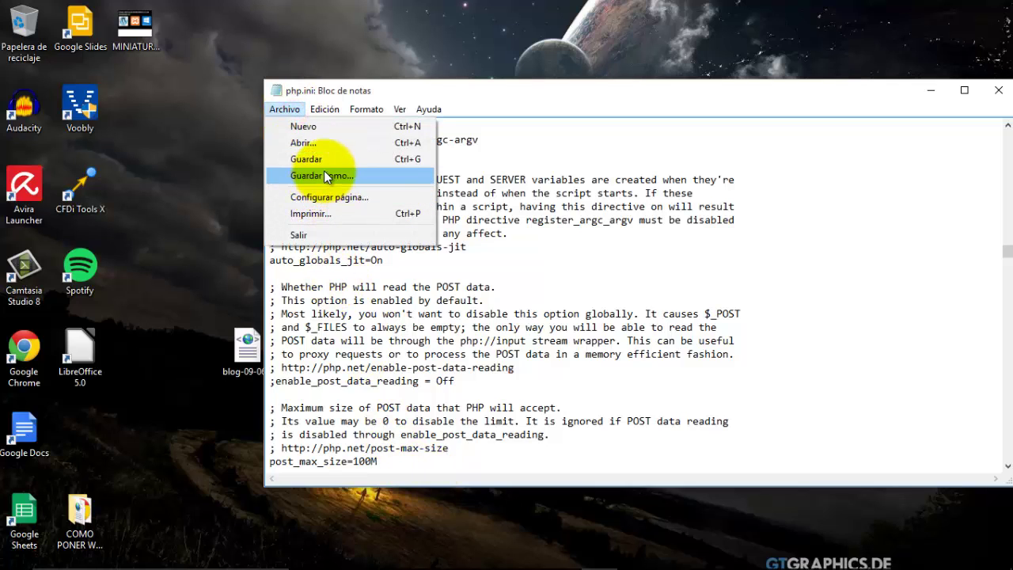
left_click(325, 161)
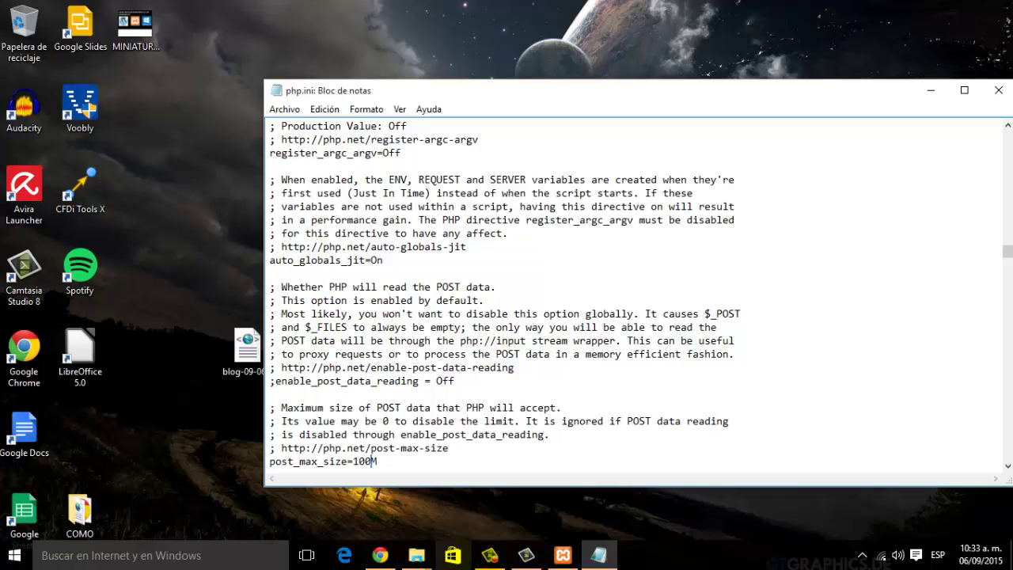
- Switch to Chrome, reopen the Blogger importer, and try to upload and import blog-09-06-2015.xml from the desktop
left_click(380, 555)
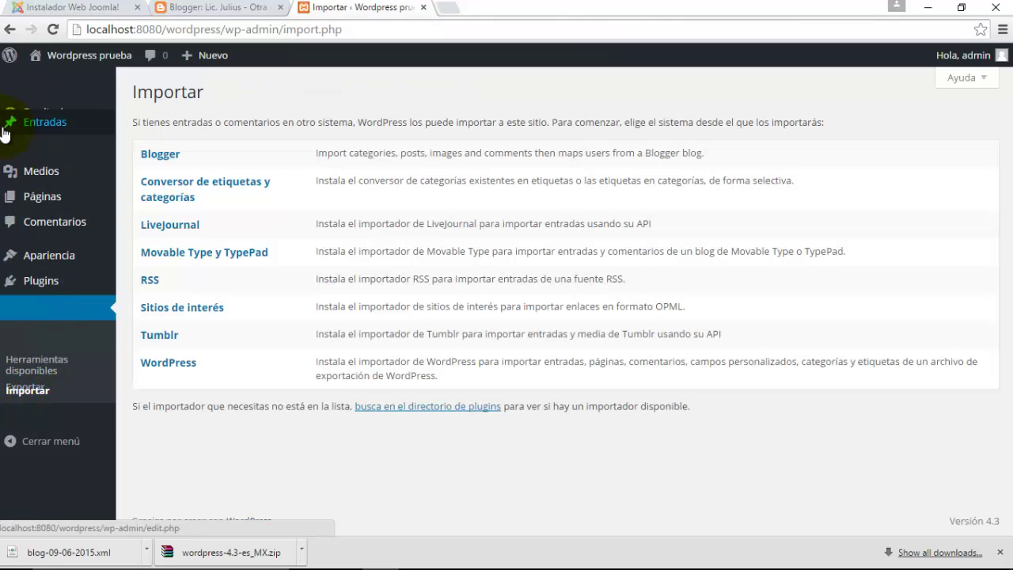
left_click(153, 149)
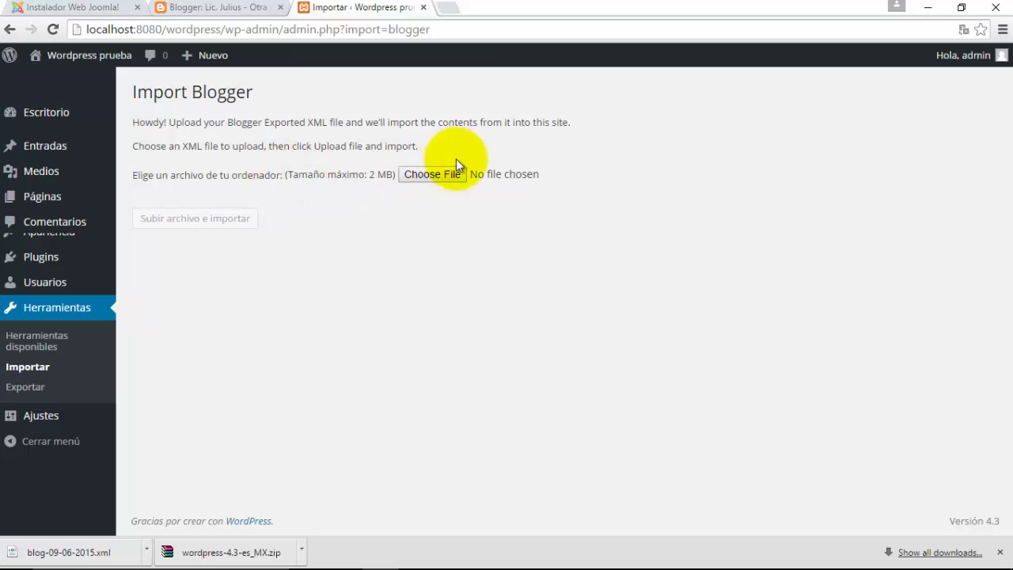
left_click(433, 176)
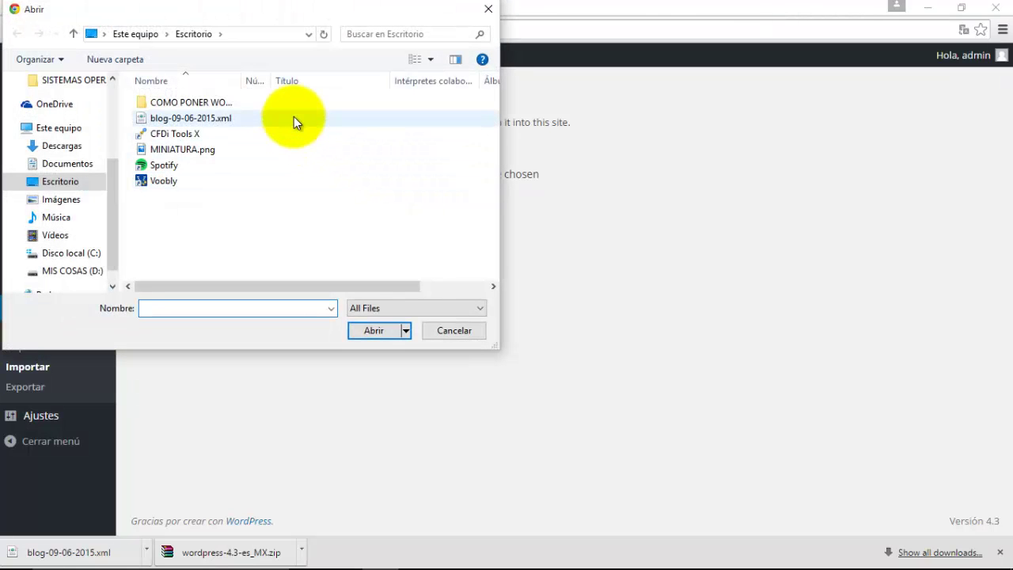
left_click(295, 117)
double_click(294, 116)
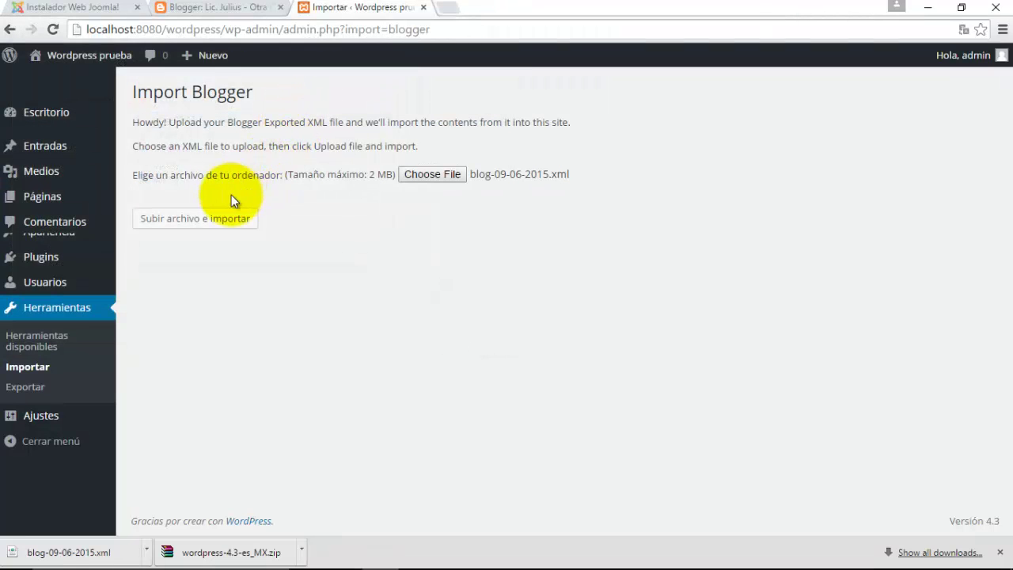
left_click(211, 218)
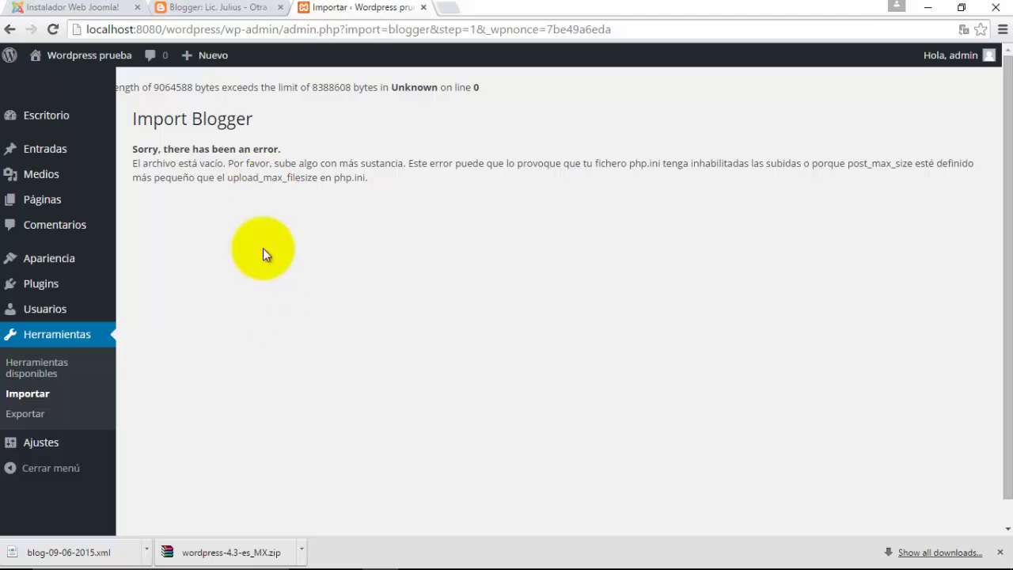
- Go back to php.ini in Notepad and save the file again
left_click(595, 556)
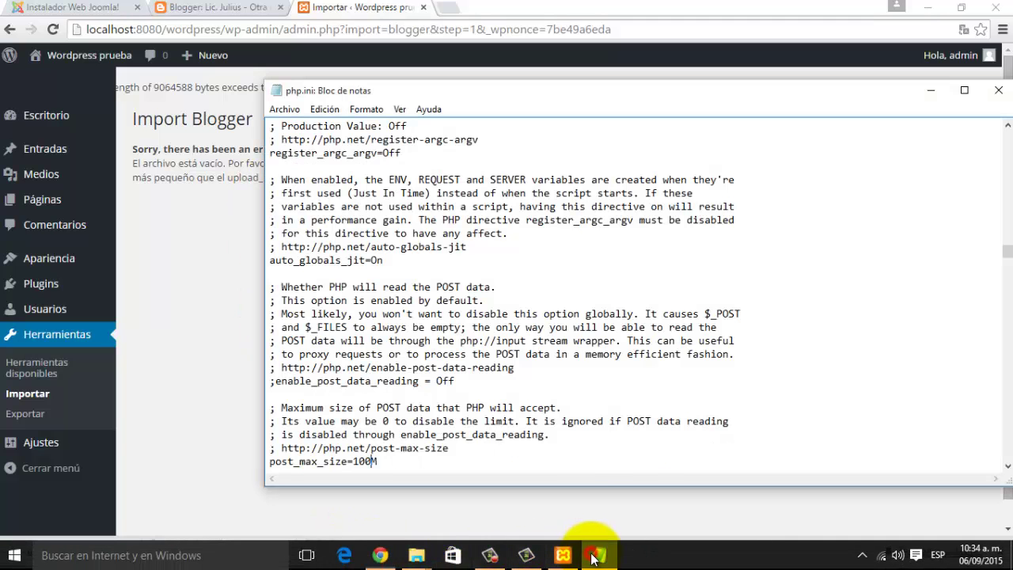
left_click(286, 109)
left_click(296, 158)
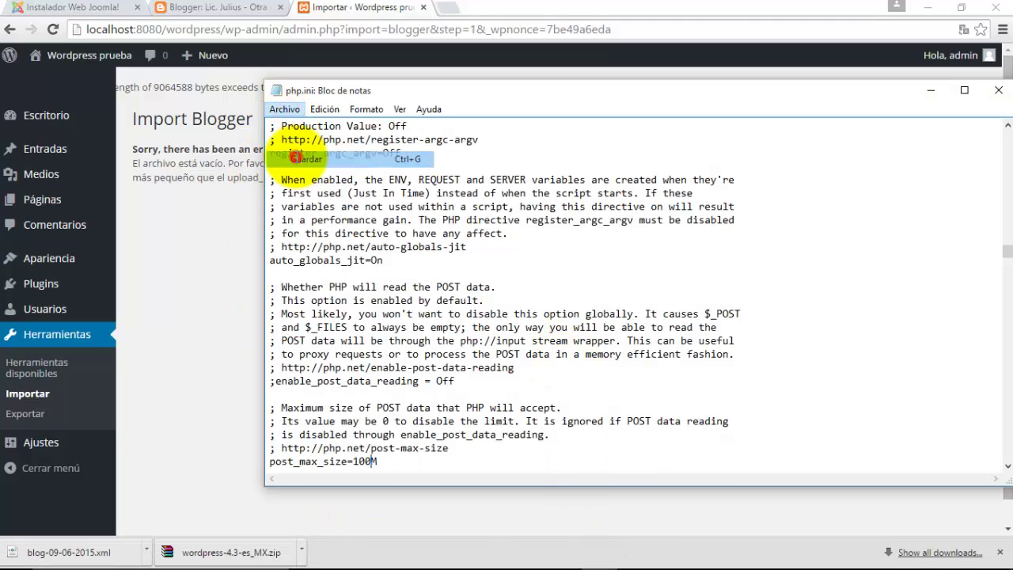
- Restart the Apache module in the XAMPP Control Panel and return to the WordPress page in Chrome
mouse_move(464, 554)
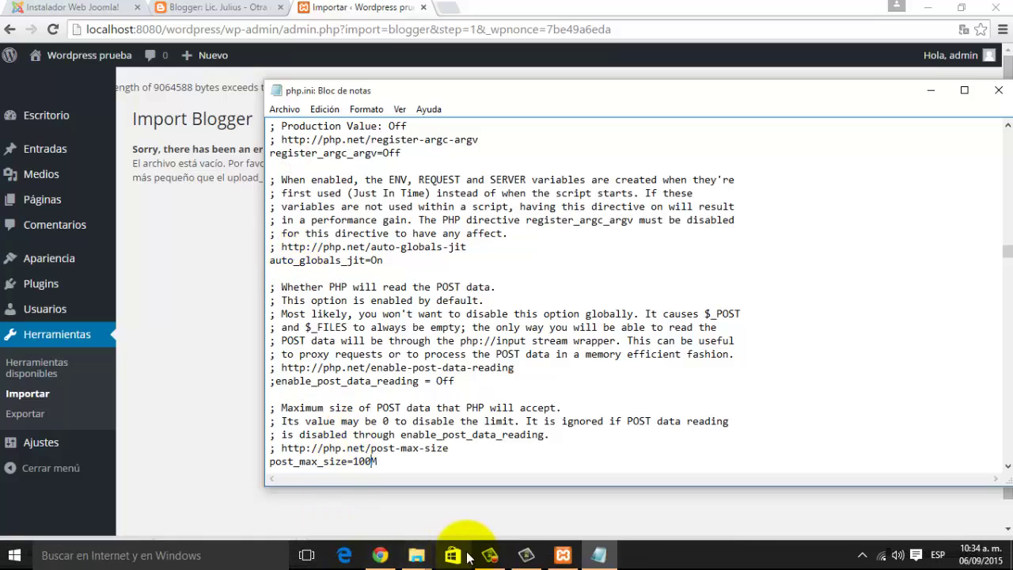
left_click(561, 556)
left_click(275, 88)
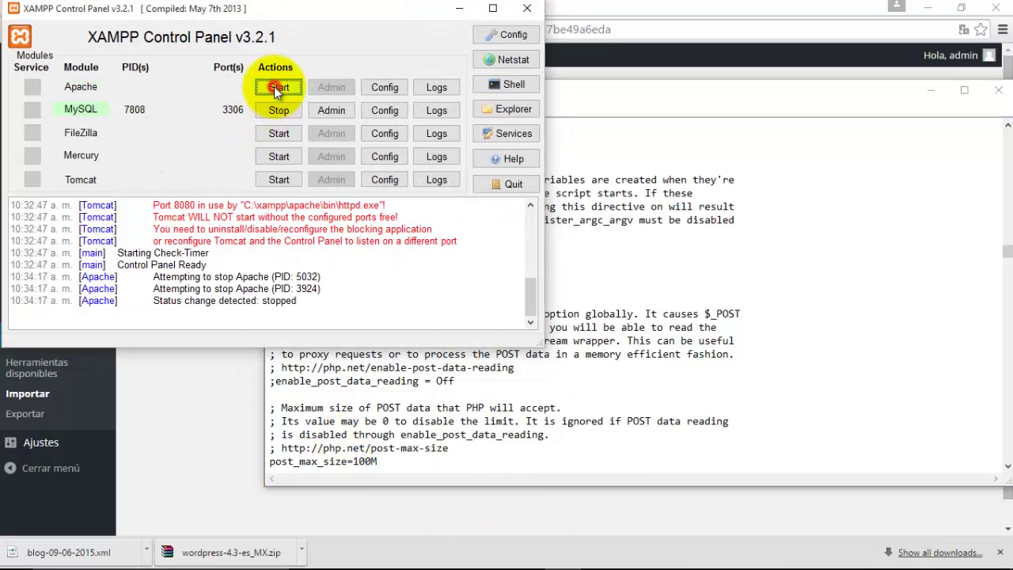
left_click(274, 87)
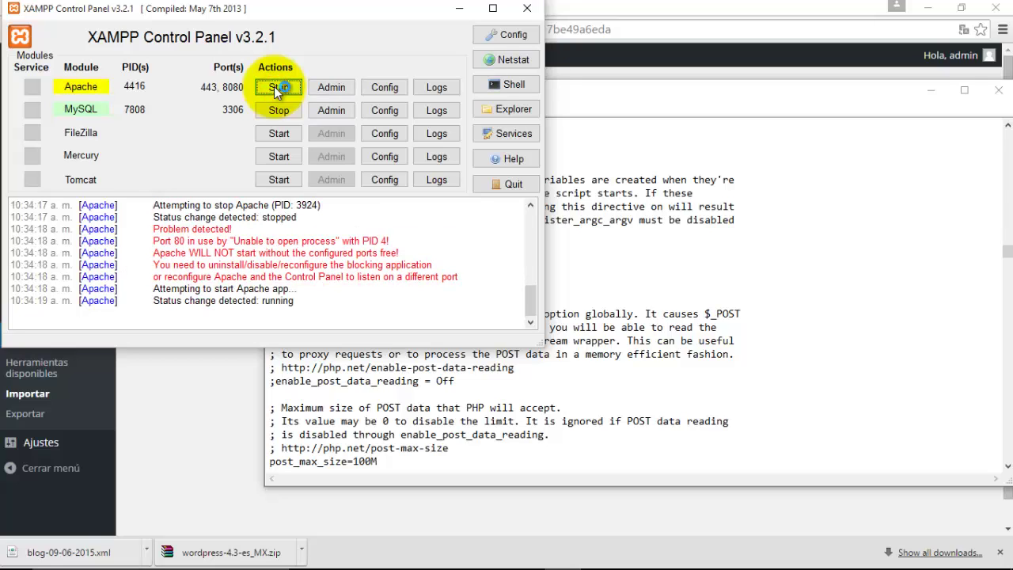
left_click(185, 373)
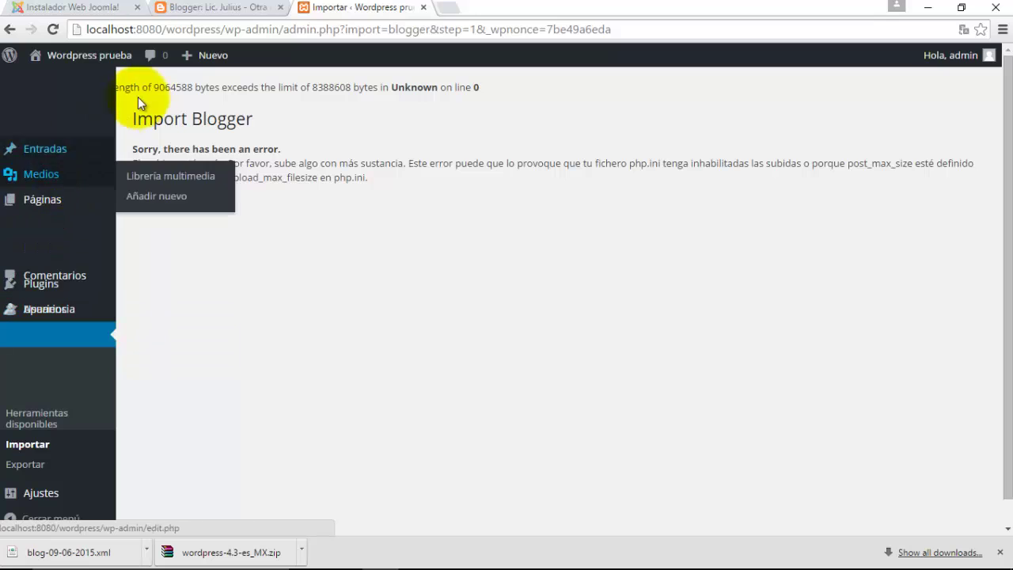
- Load the WordPress dashboard at localhost:8080/wordpress/wp-admin/ and open the list of importers
left_click(273, 32)
left_click_drag(278, 30, 930, 11)
key("BackSpace")
key("Return")
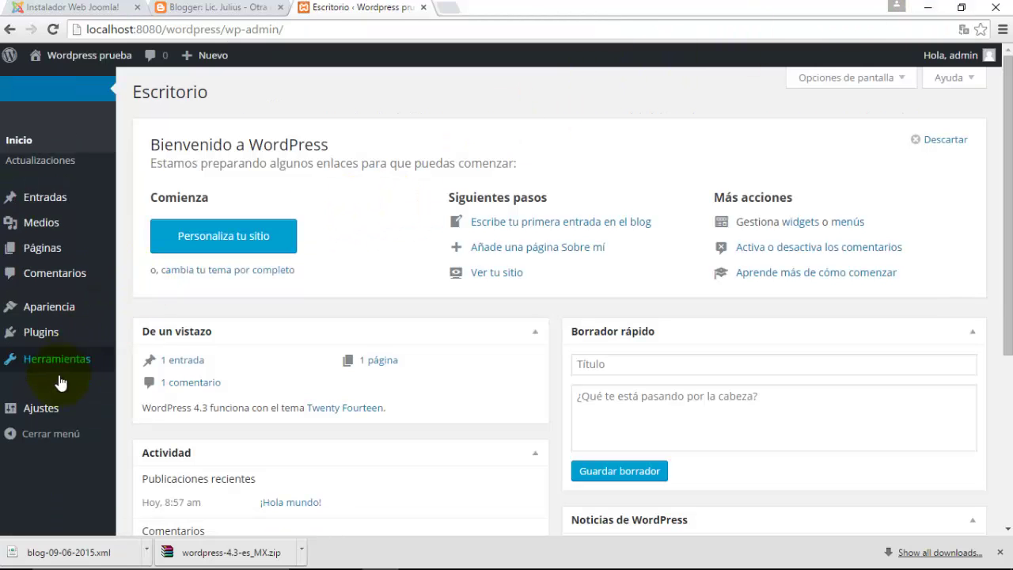
mouse_move(58, 393)
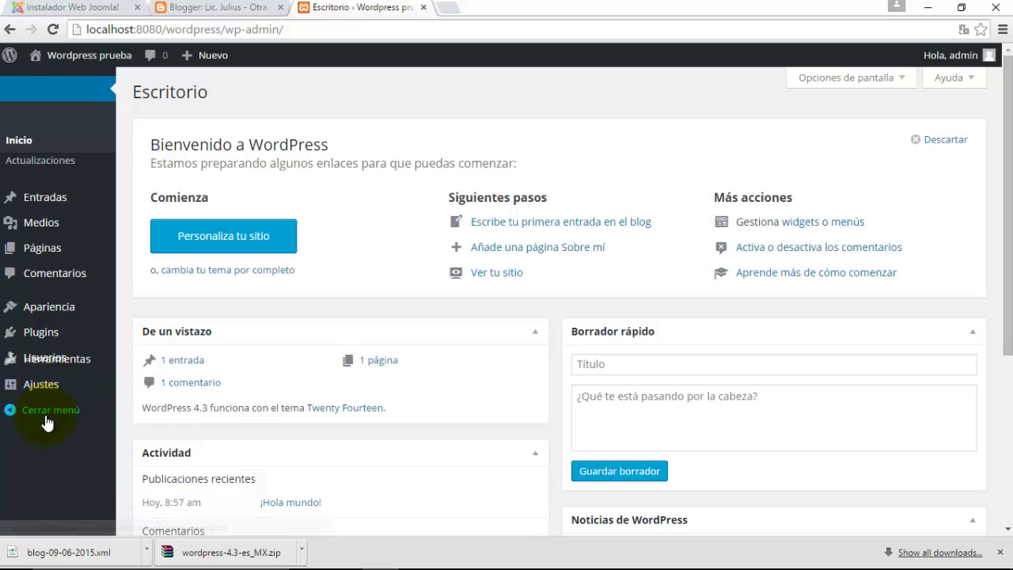
mouse_move(68, 365)
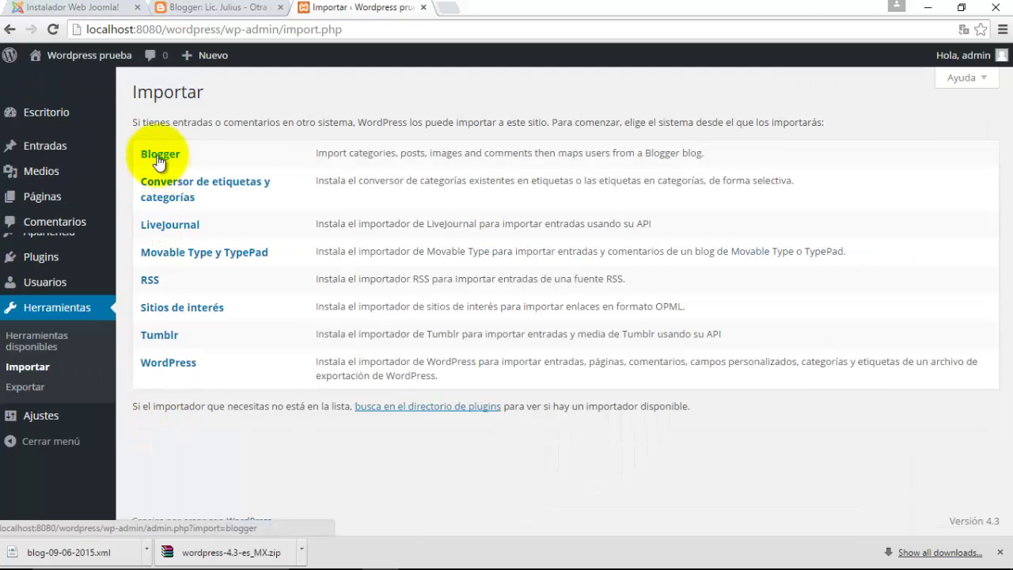
- Open the Blogger importer and try to upload and import blog-09-06-2015.xml from the desktop
left_click(158, 159)
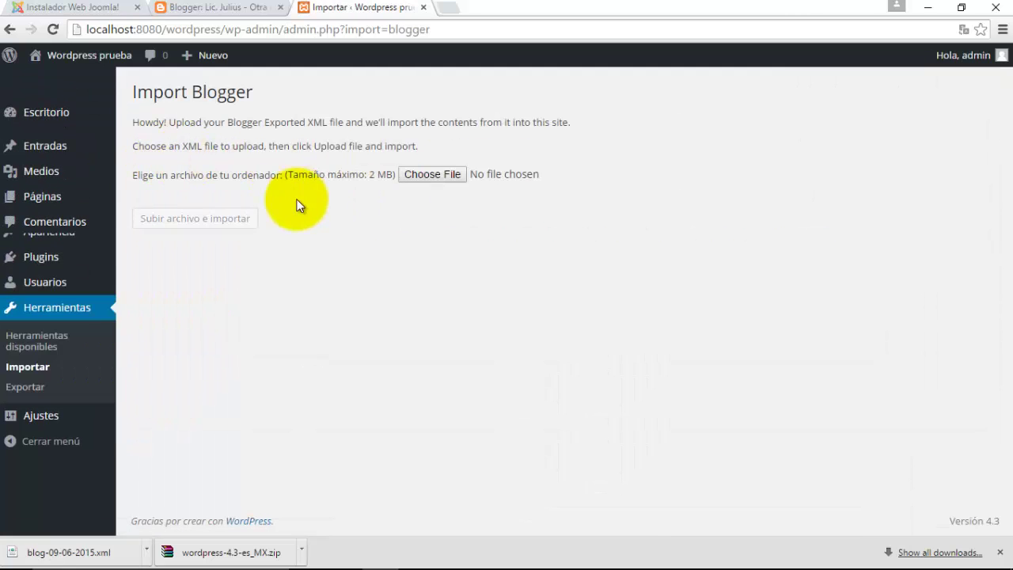
left_click(408, 175)
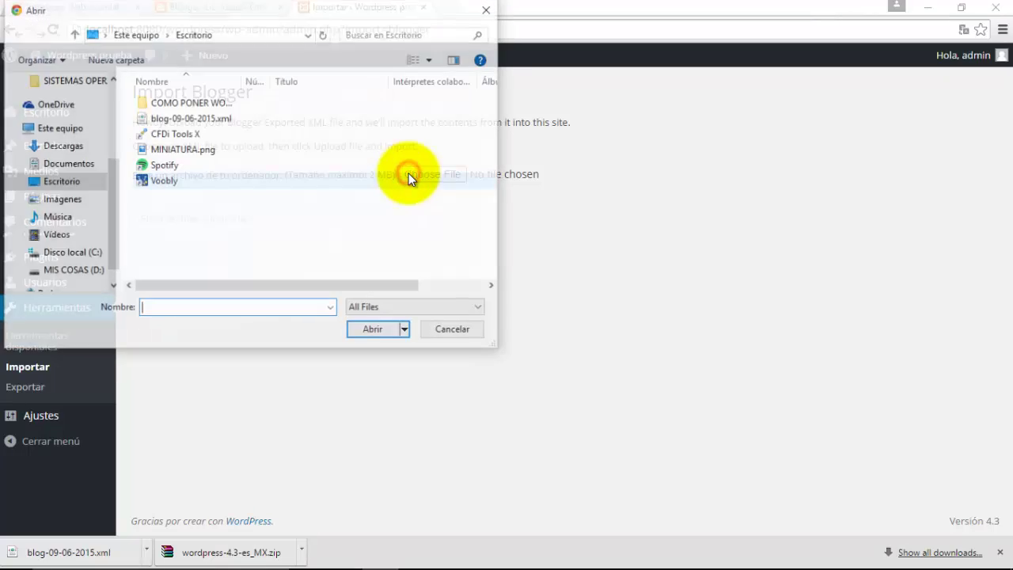
double_click(238, 117)
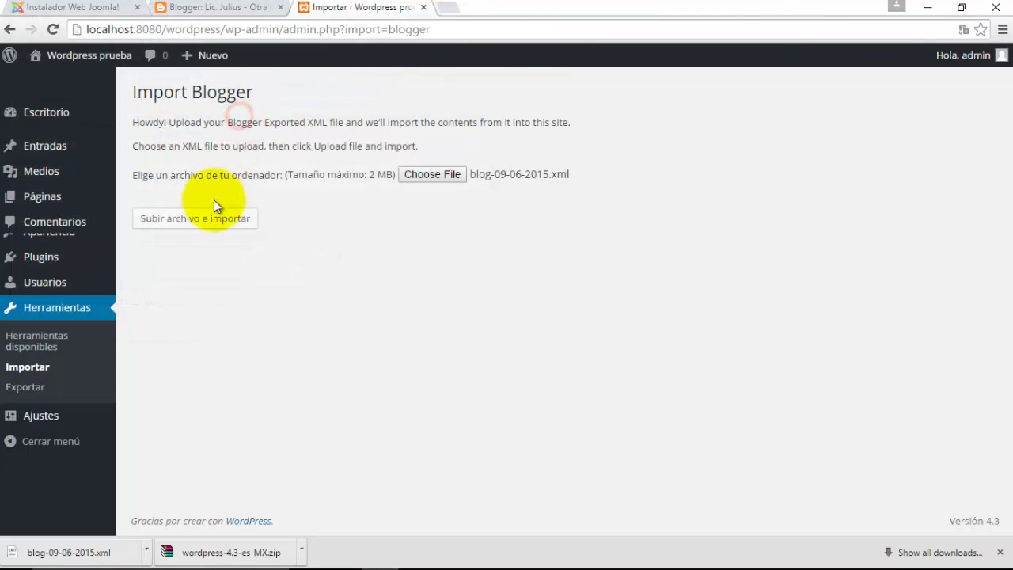
left_click(206, 222)
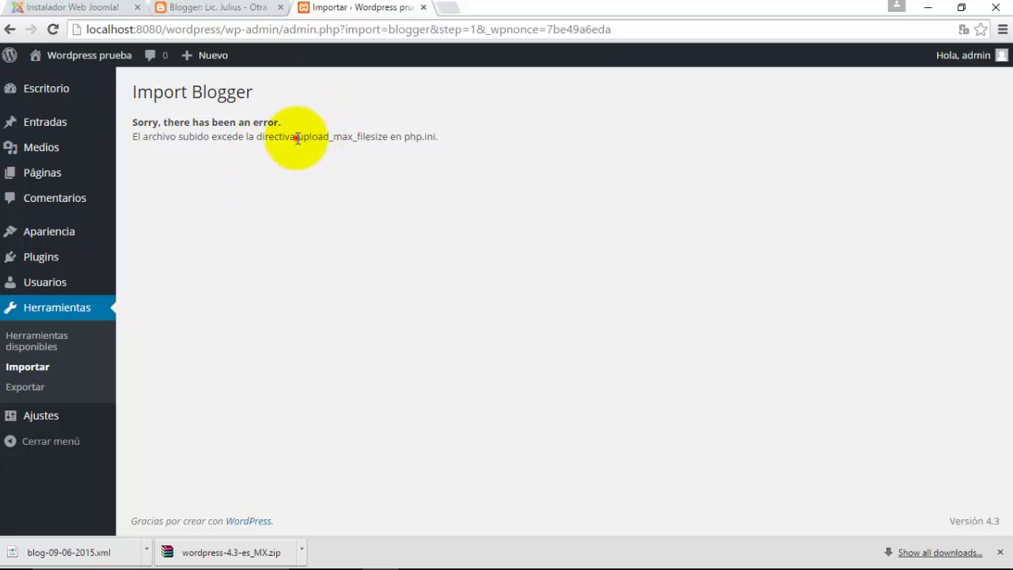
- Copy the directive name upload_max_filesize from the import error, switch to php.ini in Notepad, and find that directive
left_click_drag(299, 136, 389, 140)
key("ctrl+c")
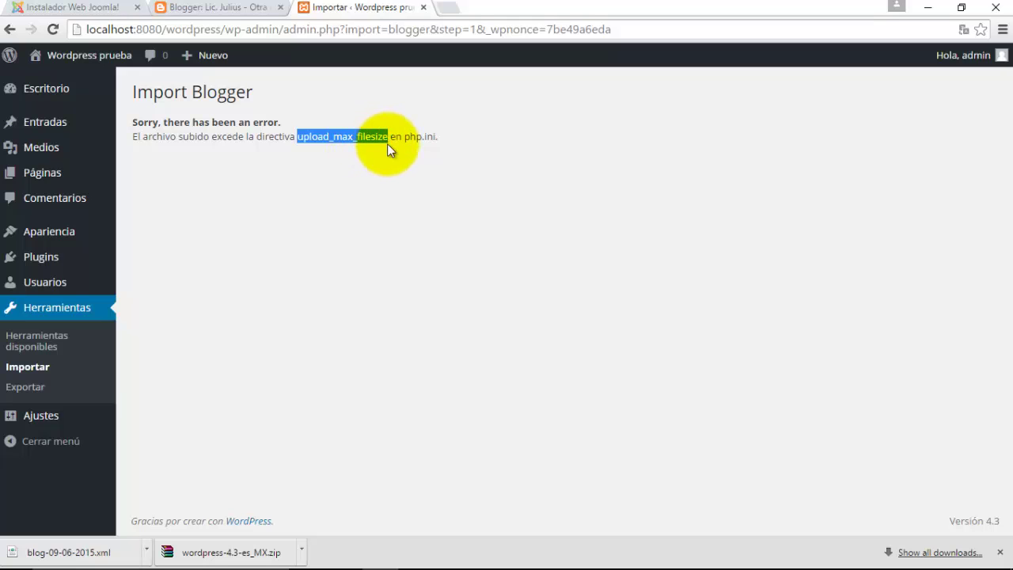
mouse_move(452, 551)
left_click(602, 554)
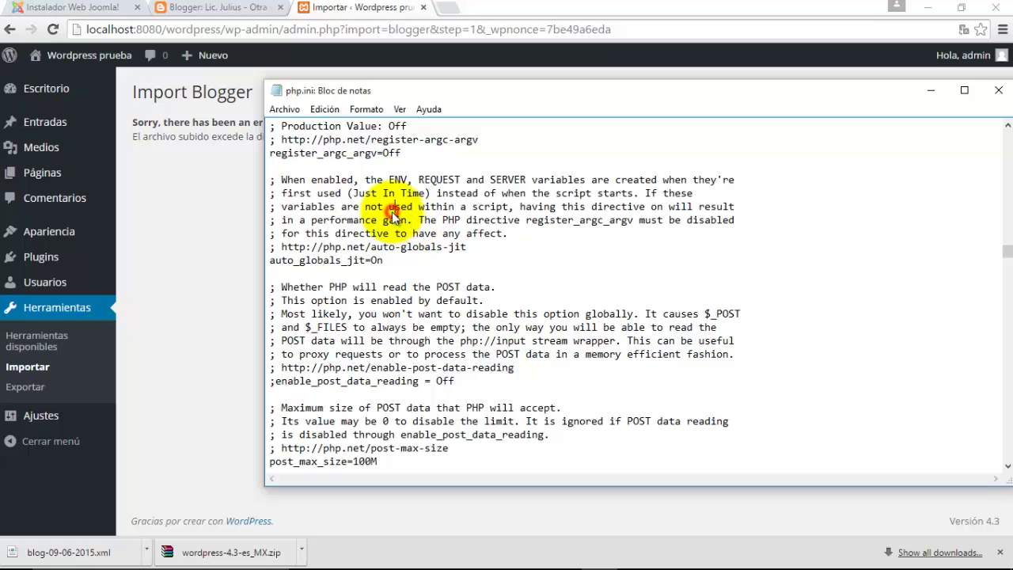
key("ctrl+f")
key("ctrl+v")
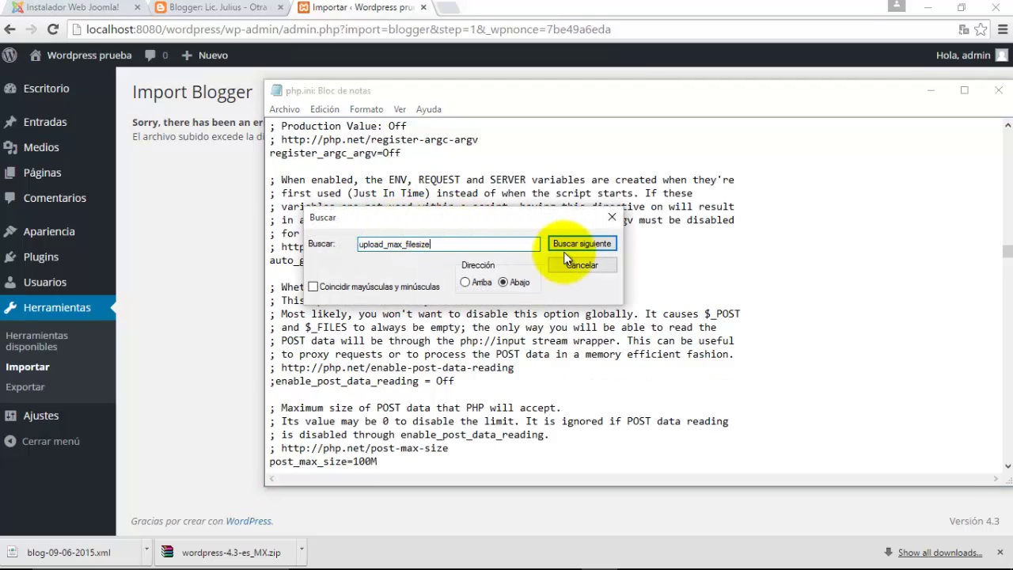
left_click(582, 242)
left_click(582, 264)
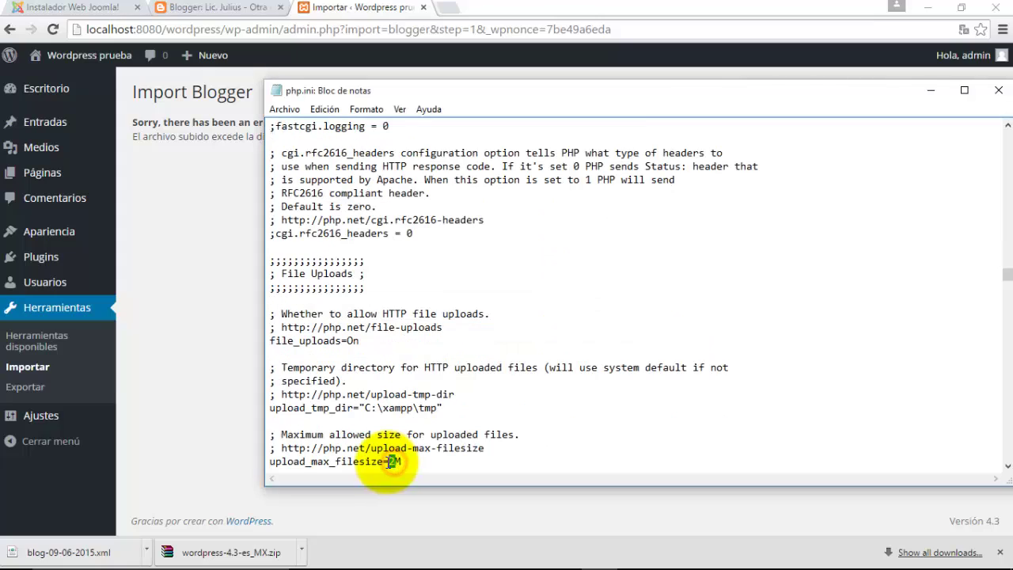
- Set upload_max_filesize to 100M in php.ini and save the file
left_click_drag(389, 462, 396, 462)
type("10")
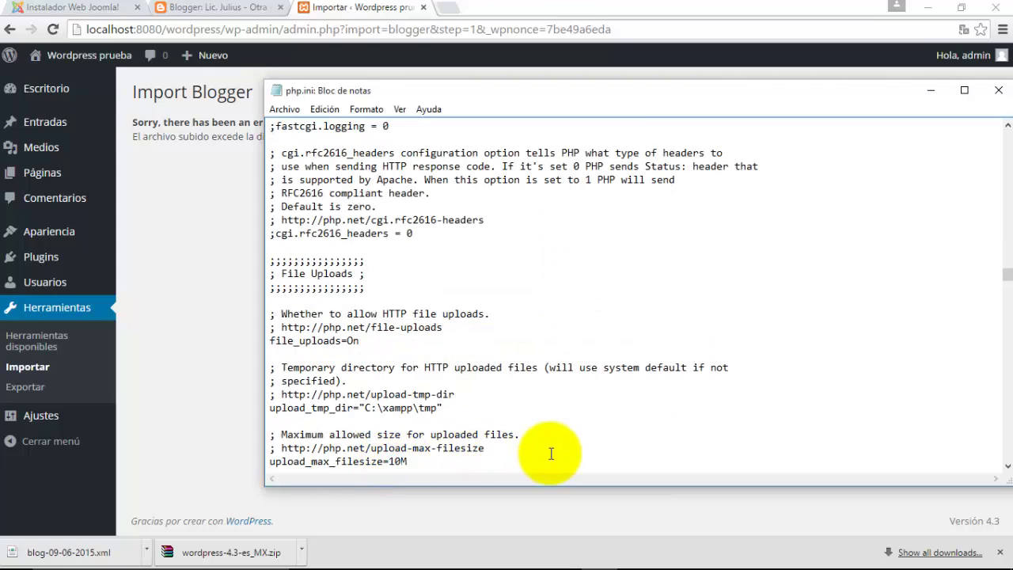
type("0")
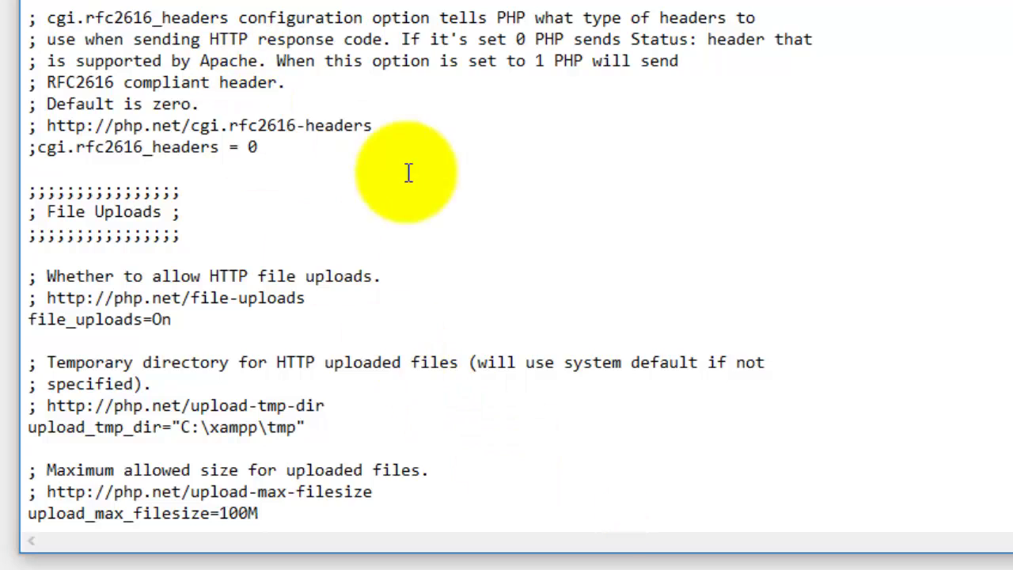
left_click_drag(57, 0, 28, 0)
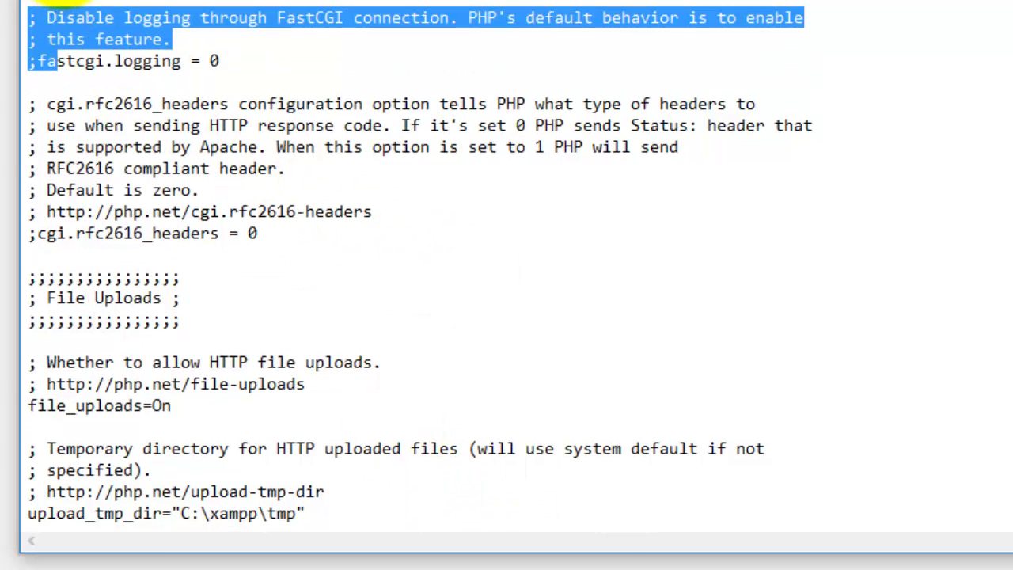
left_click(57, 1)
left_click(116, 30)
left_click(493, 95)
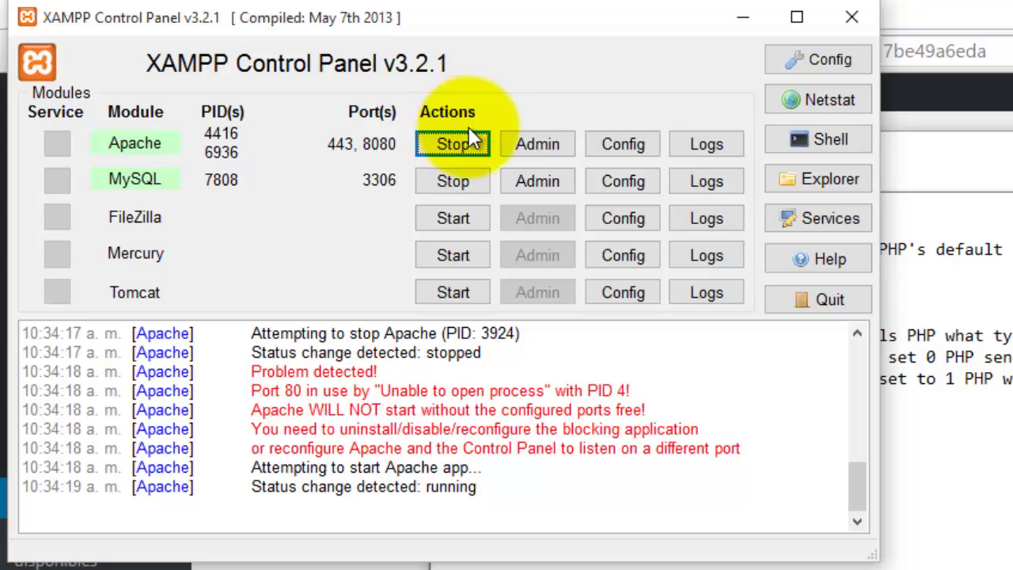
- Stop and start the Apache module in the XAMPP Control Panel, then switch back to WordPress in Chrome
left_click(465, 142)
left_click(442, 142)
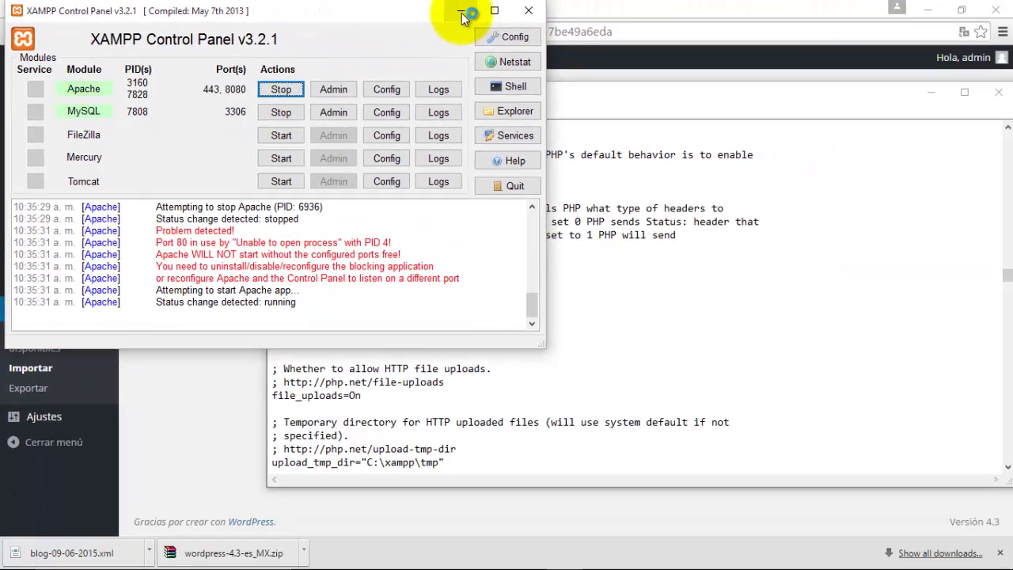
left_click(462, 12)
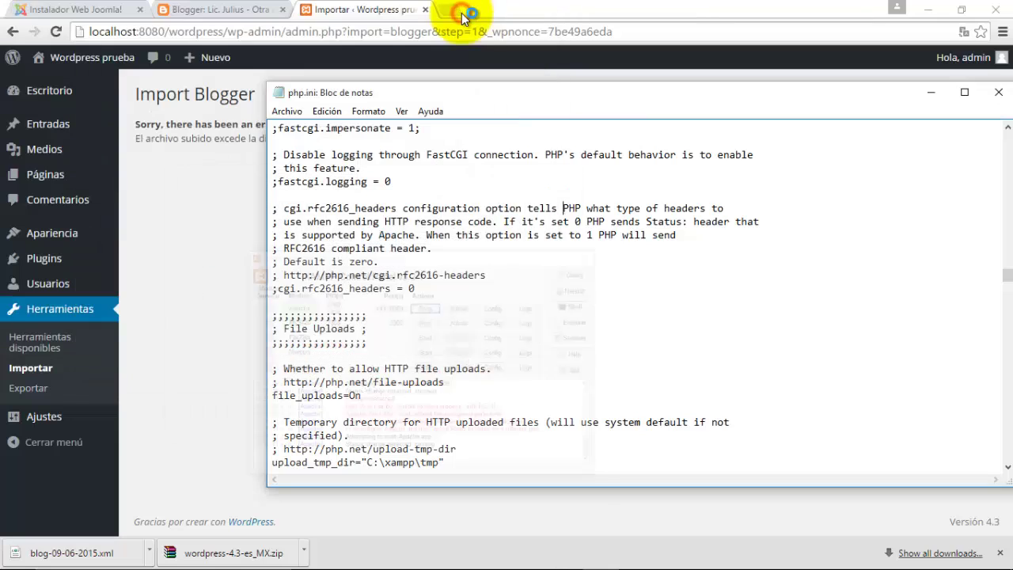
left_click(190, 230)
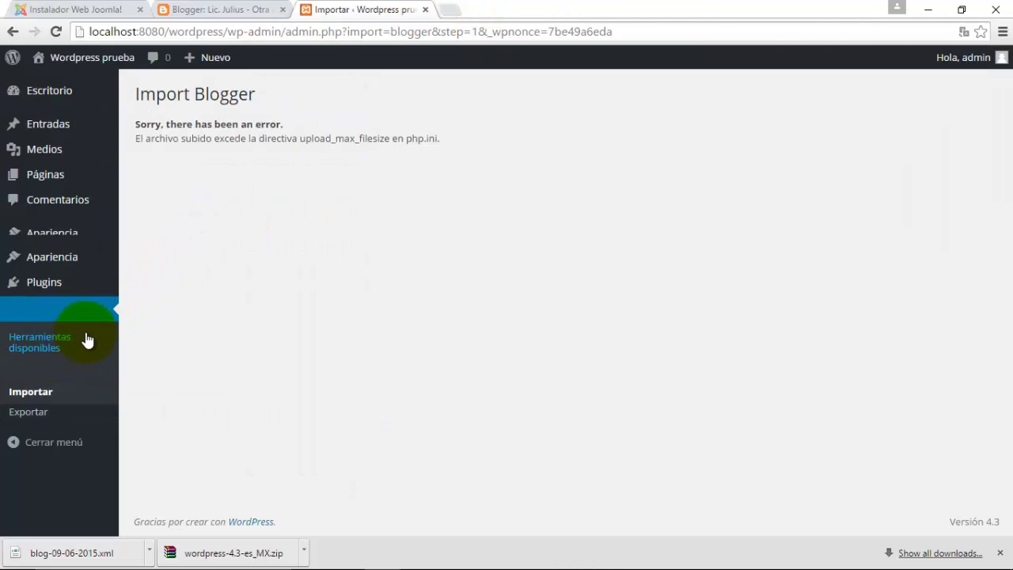
- Reload the WordPress dashboard at localhost:8080/wordpress/wp-admin/ and open the Blogger importer from the import tools
left_click(261, 297)
left_click_drag(279, 32, 968, 28)
key("BackSpace")
key("Return")
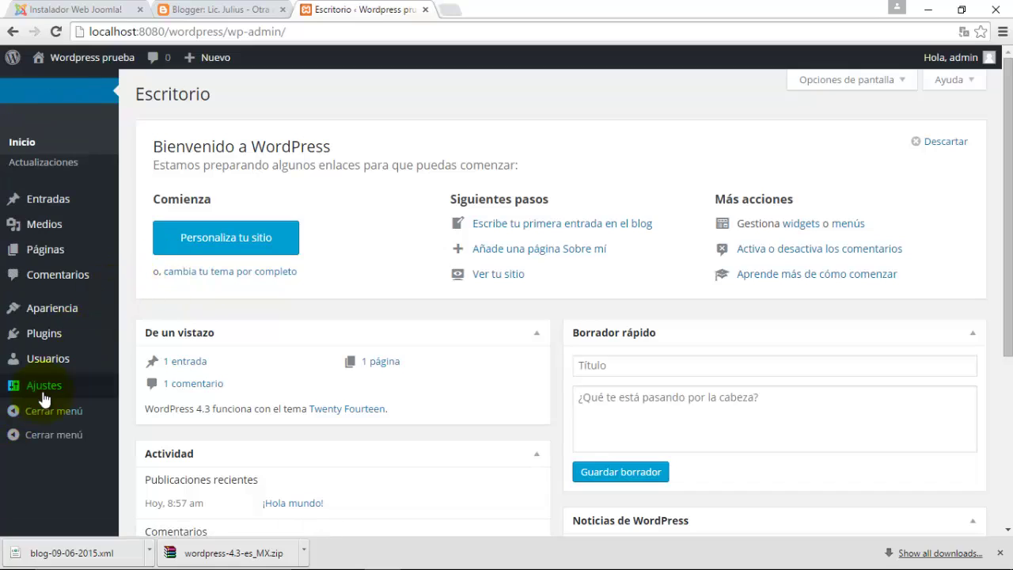
mouse_move(53, 393)
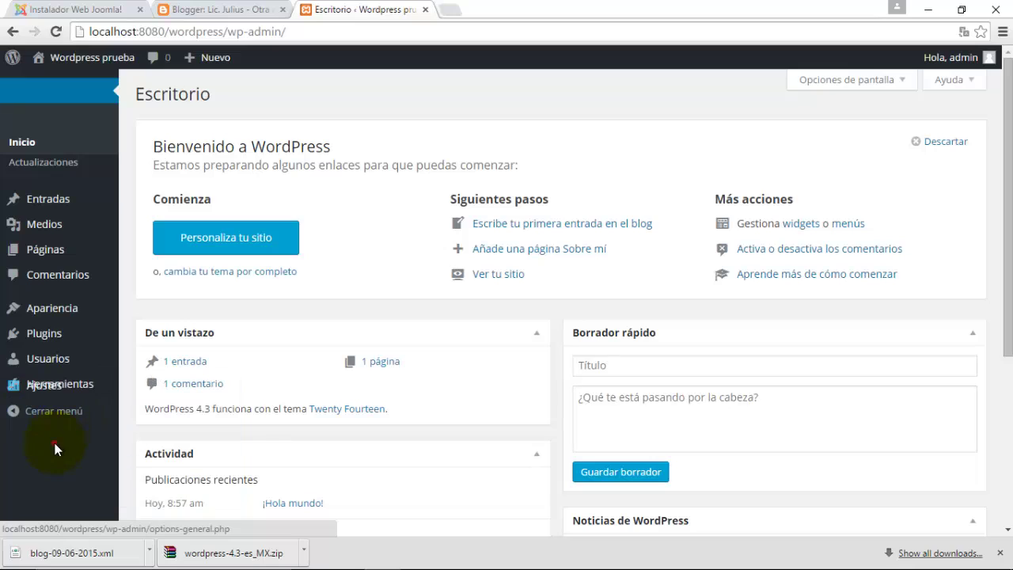
left_click(285, 31)
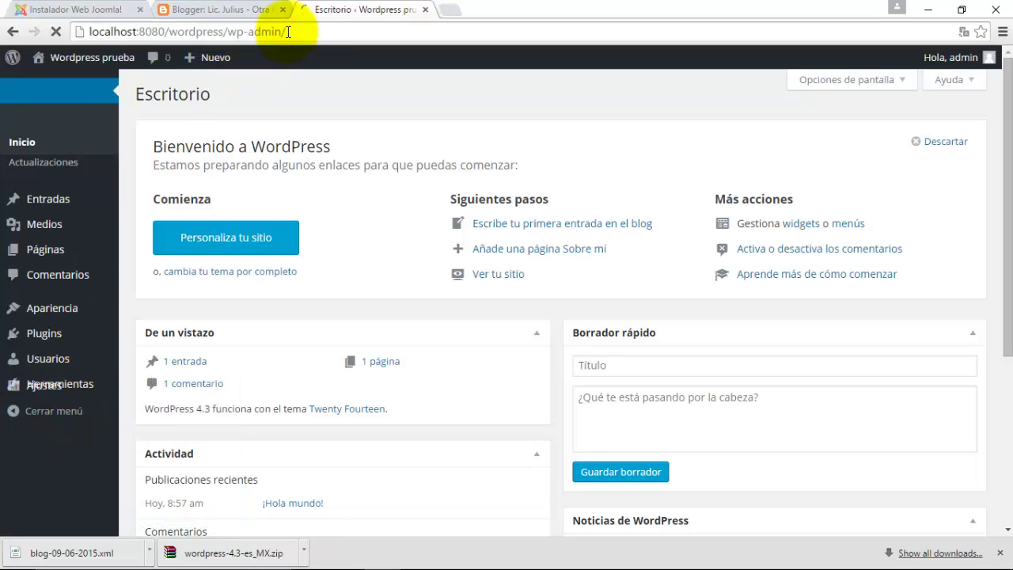
mouse_move(88, 365)
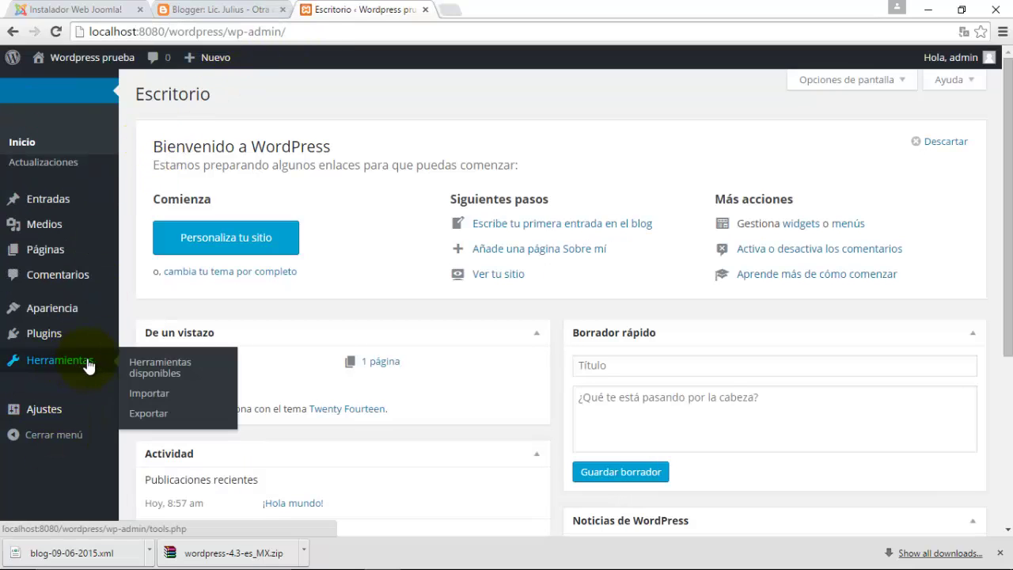
left_click(164, 390)
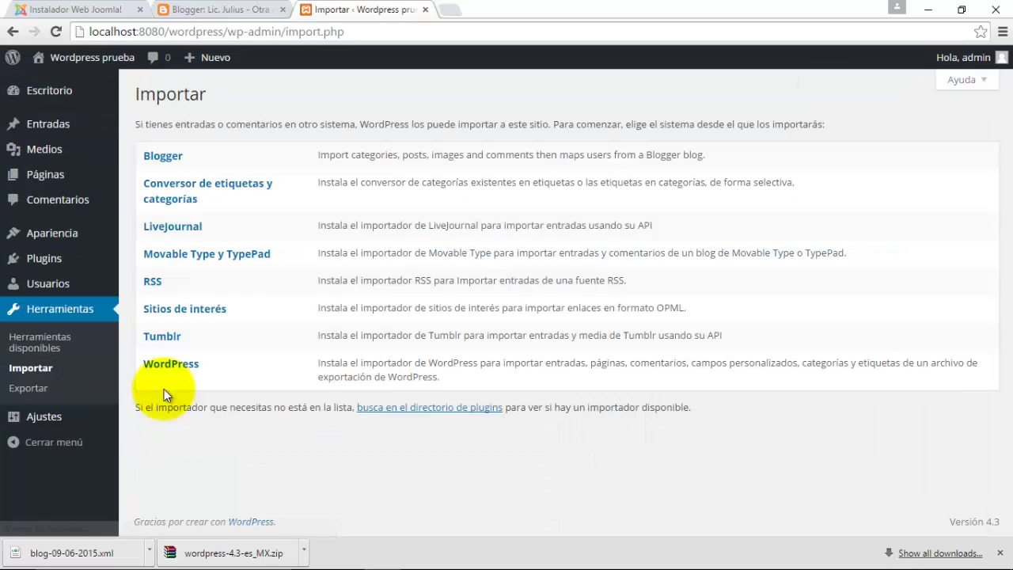
left_click(163, 157)
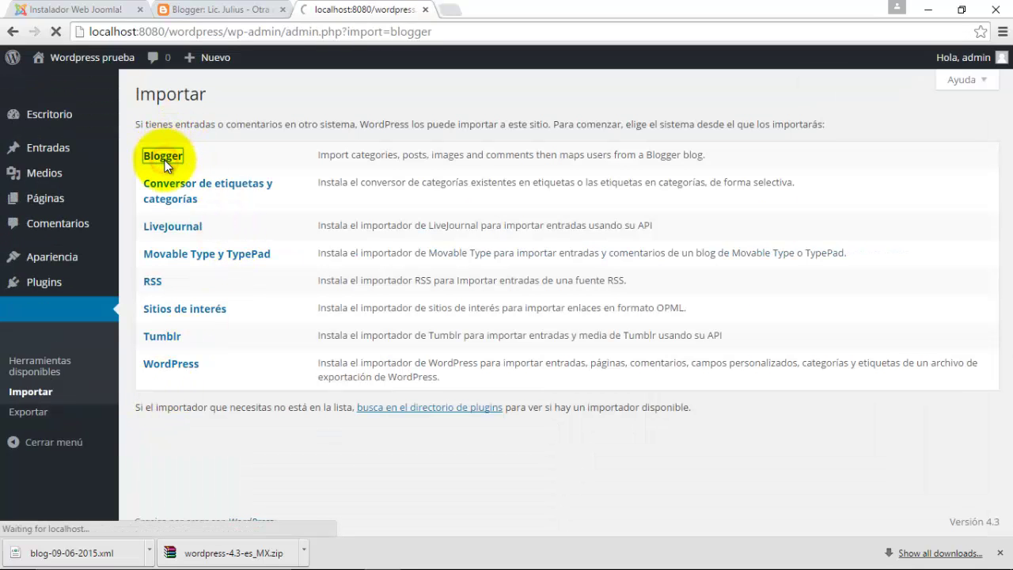
- Choose blog-09-06-2015.xml from the desktop, then upload and import it
left_click(457, 176)
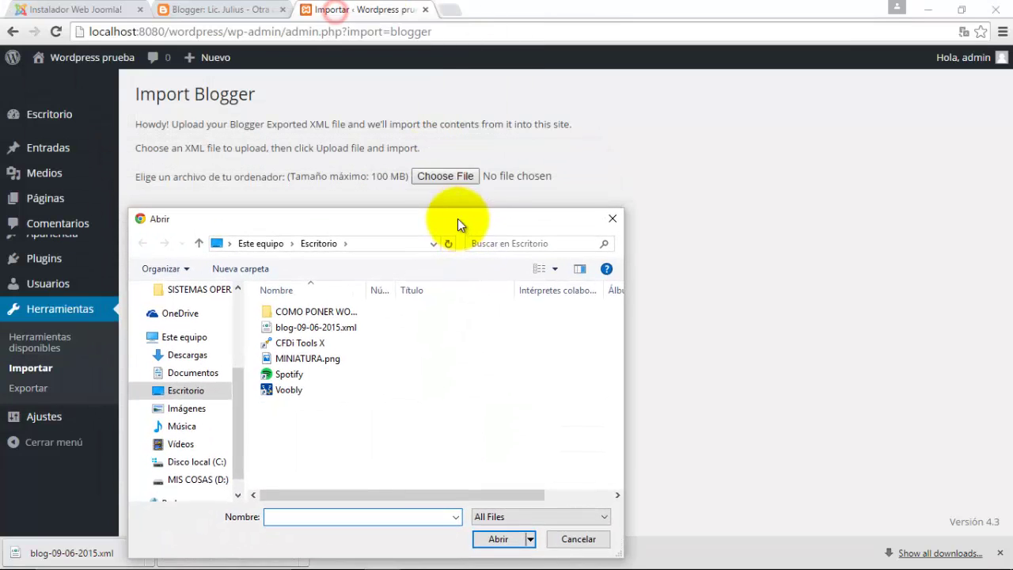
left_click_drag(458, 219, 444, 171)
double_click(331, 280)
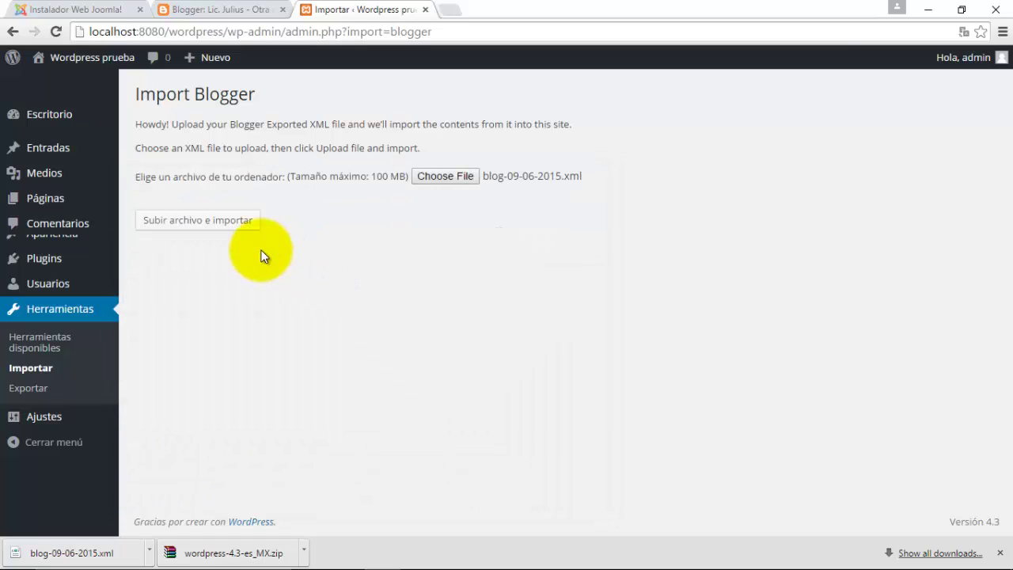
left_click(231, 225)
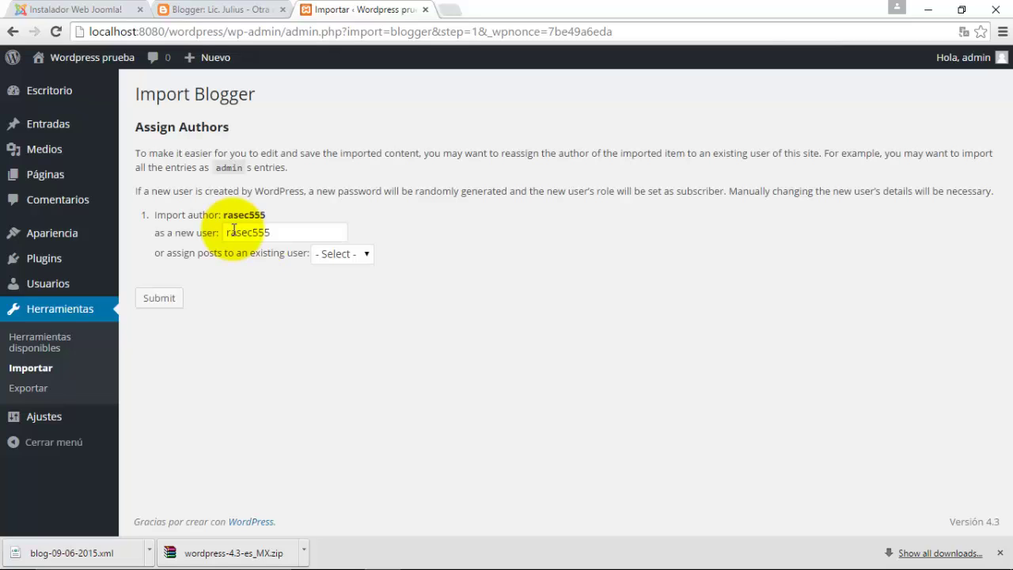
- Assign the imported author's posts to the existing user admin and submit the import
left_click(350, 254)
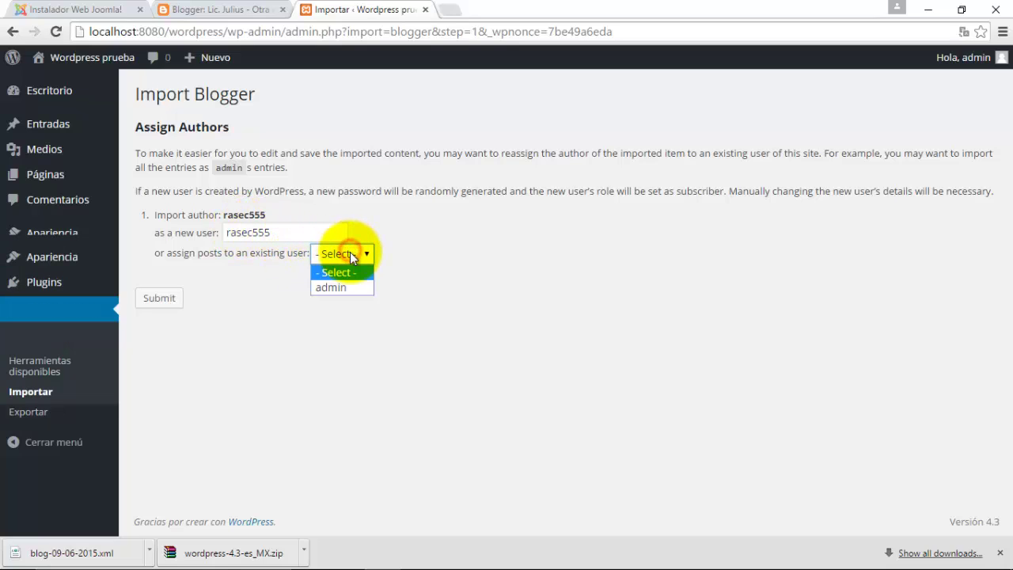
left_click(337, 286)
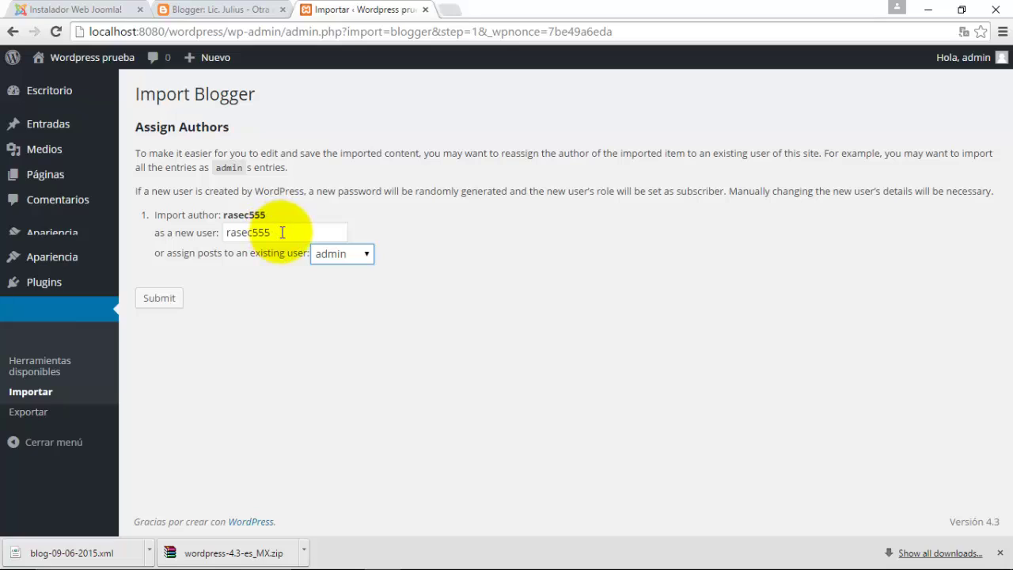
left_click(160, 299)
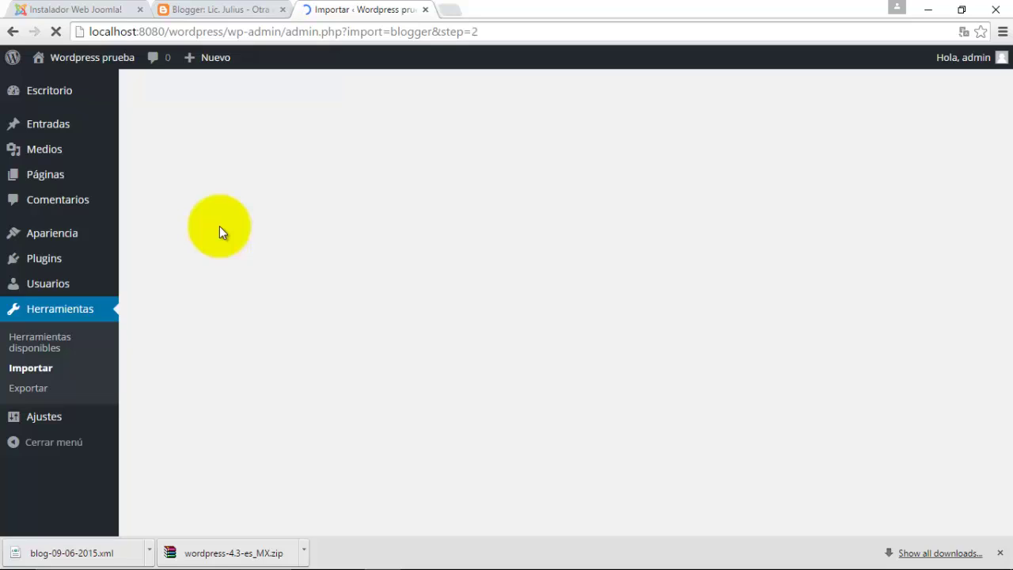
- Open the Wordpress prueba site in a new browser tab and view the imported posts
left_click(351, 33)
mouse_move(89, 63)
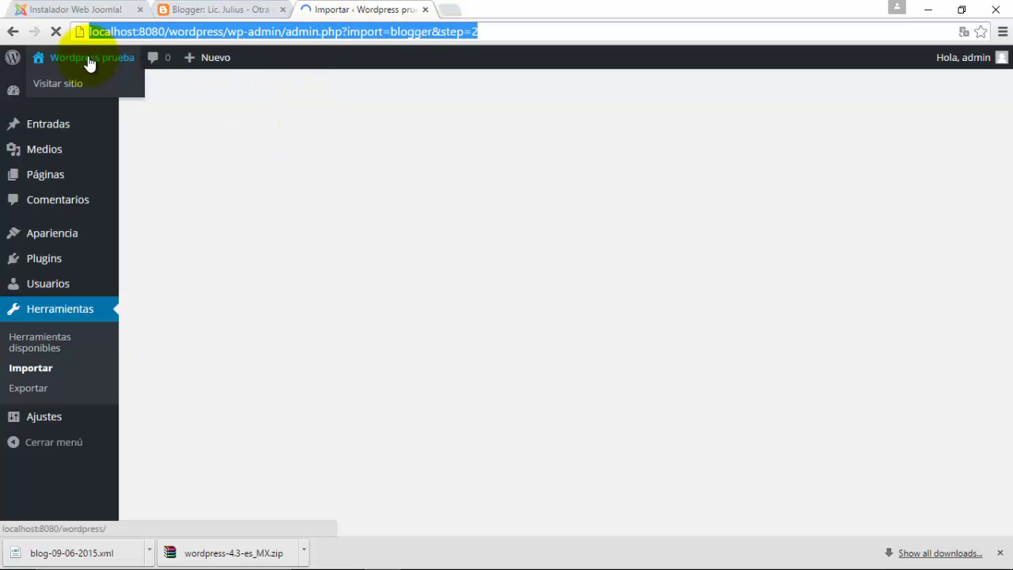
right_click(71, 85)
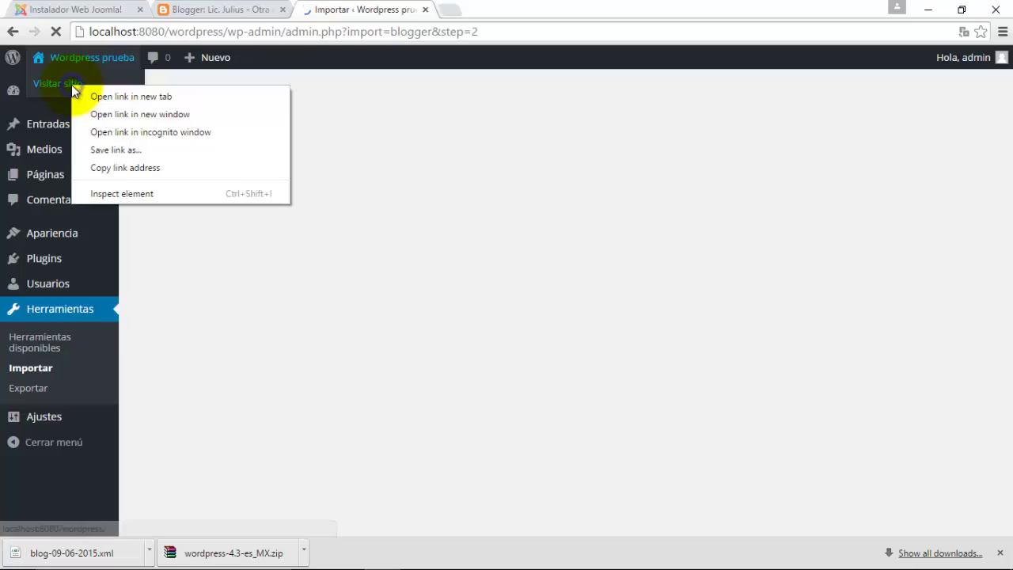
left_click(81, 94)
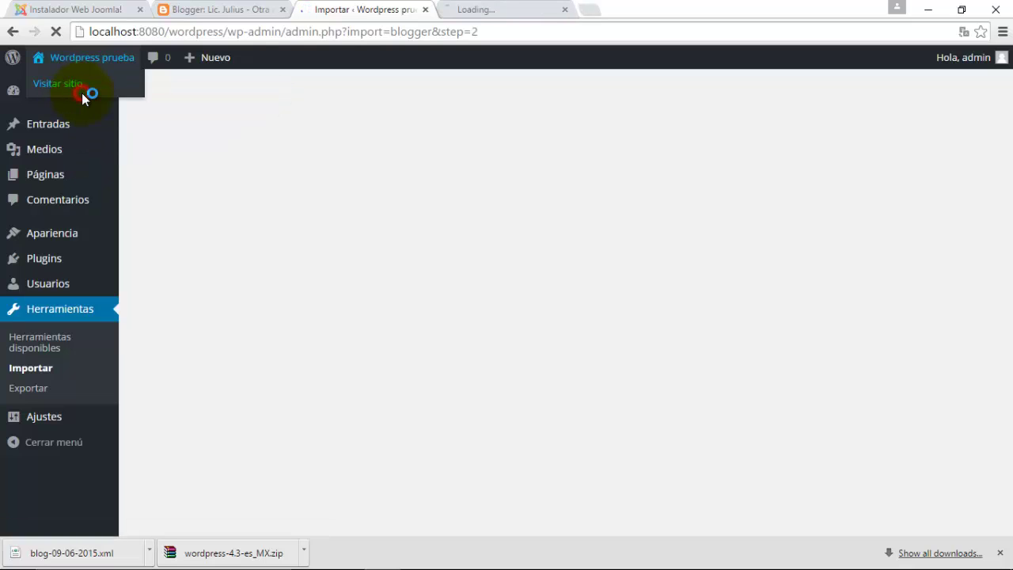
left_click(495, 14)
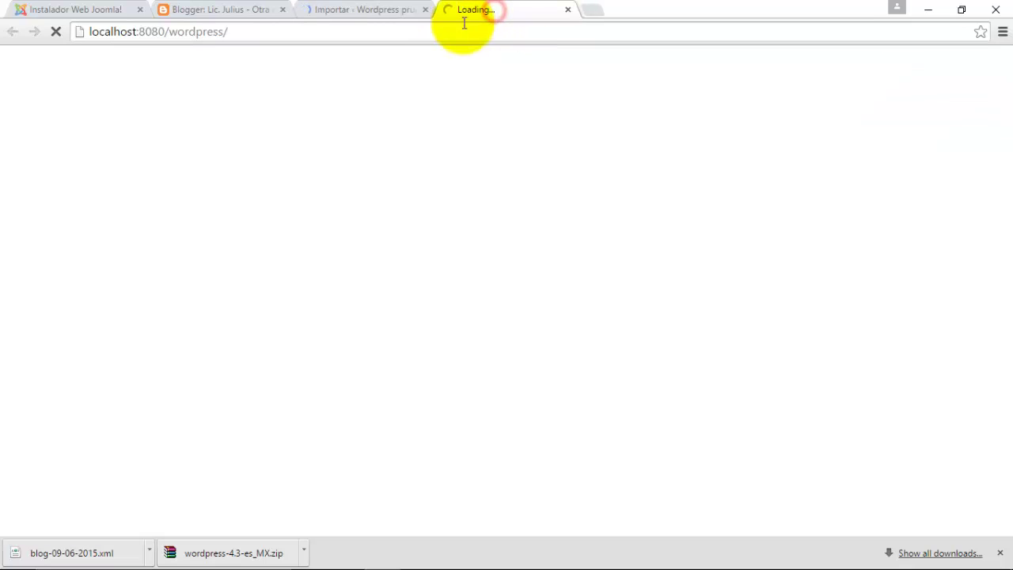
left_click(440, 33)
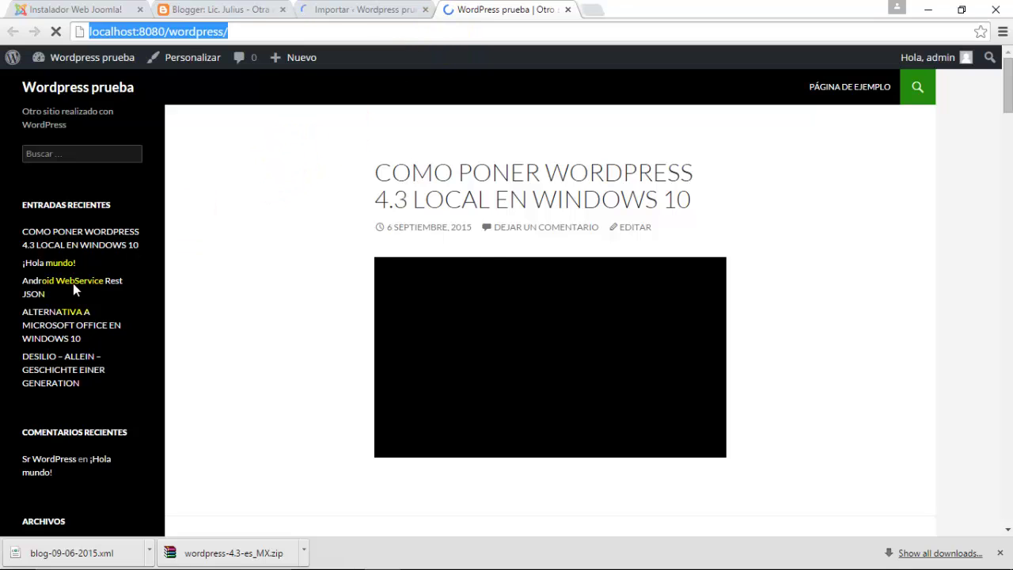
- Open the recent post DESILIO – ALLEIN – GESCHICHTE EINER GENERATION and review its video and comment section
left_click(49, 356)
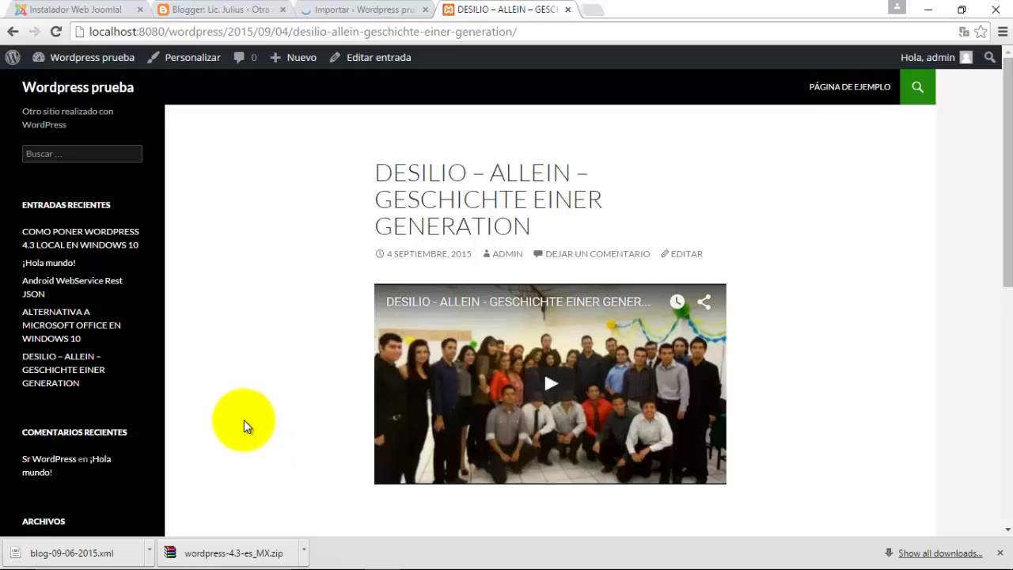
scroll(244, 420, "down", 1)
scroll(244, 419, "down", 5)
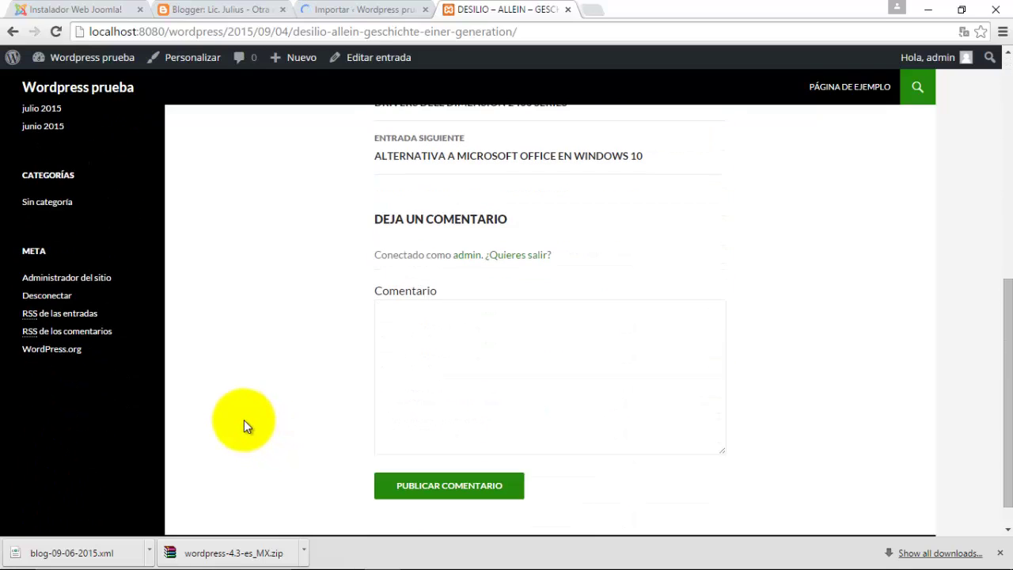
scroll(244, 420, "up", 5)
scroll(244, 420, "down", 2)
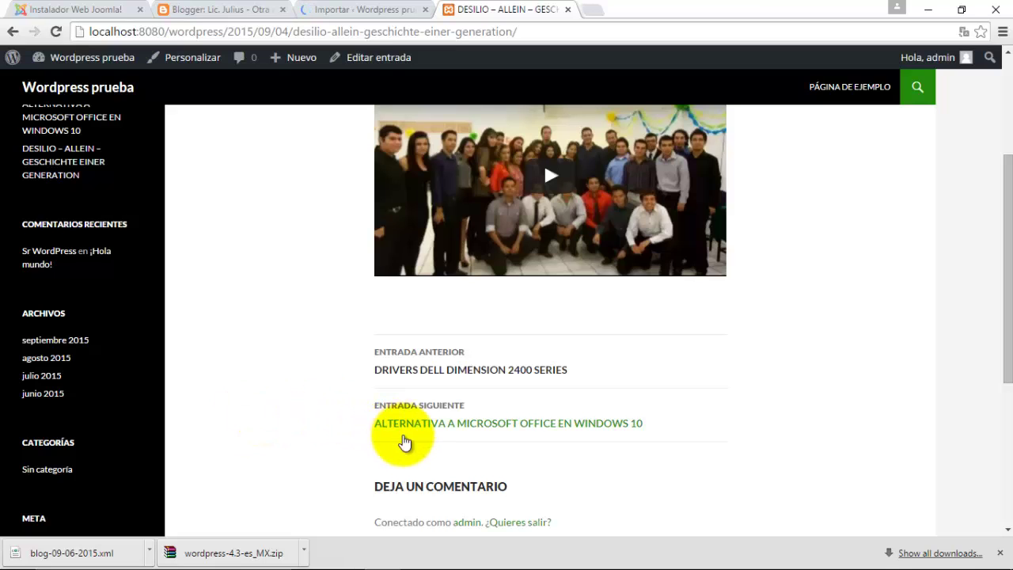
- View the following post, ALTERNATIVA A MICROSOFT OFFICE EN WINDOWS 10, and return to the Blogger import page to check its progress
left_click(415, 428)
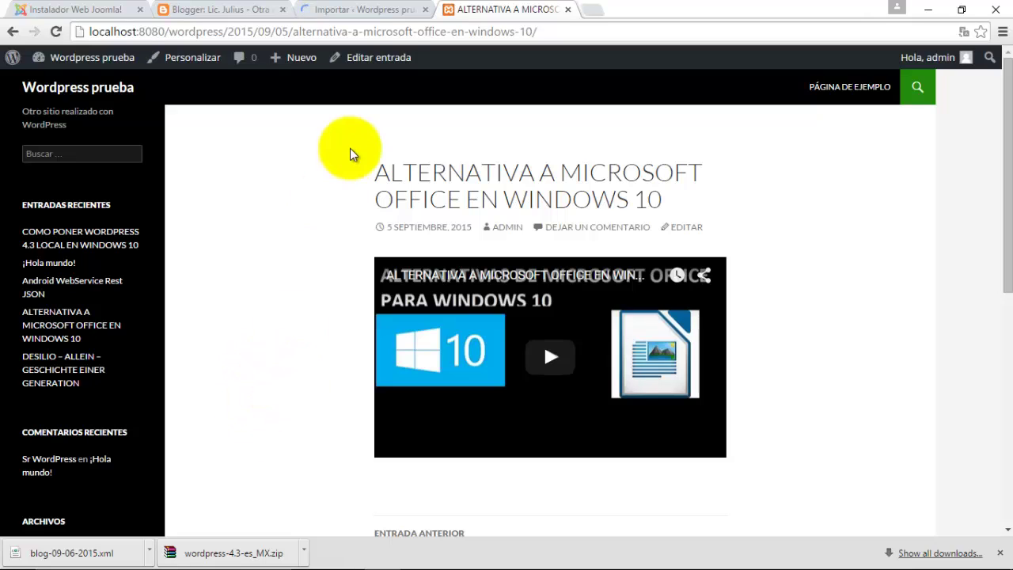
left_click(365, 8)
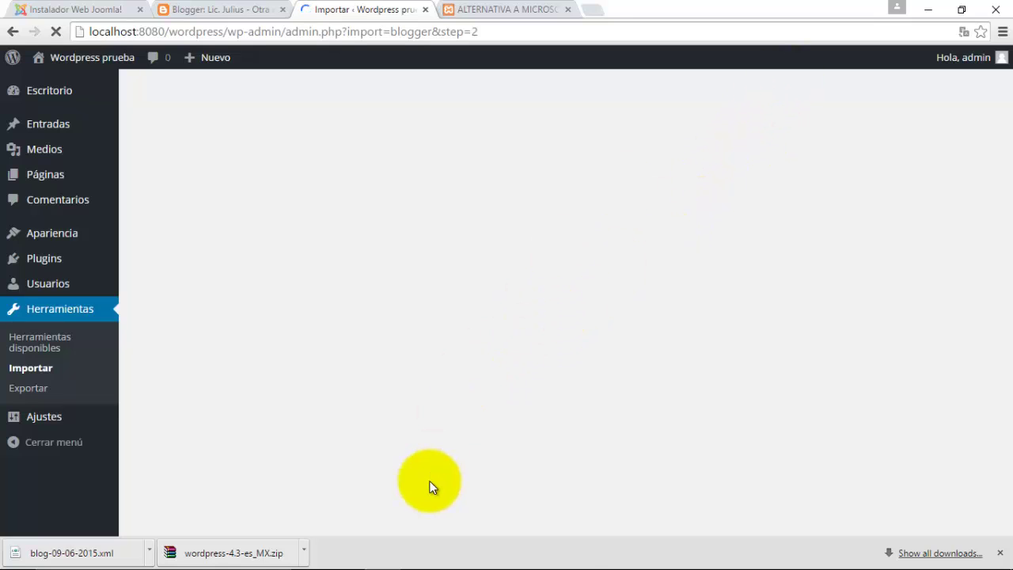
mouse_move(565, 556)
left_click(529, 560)
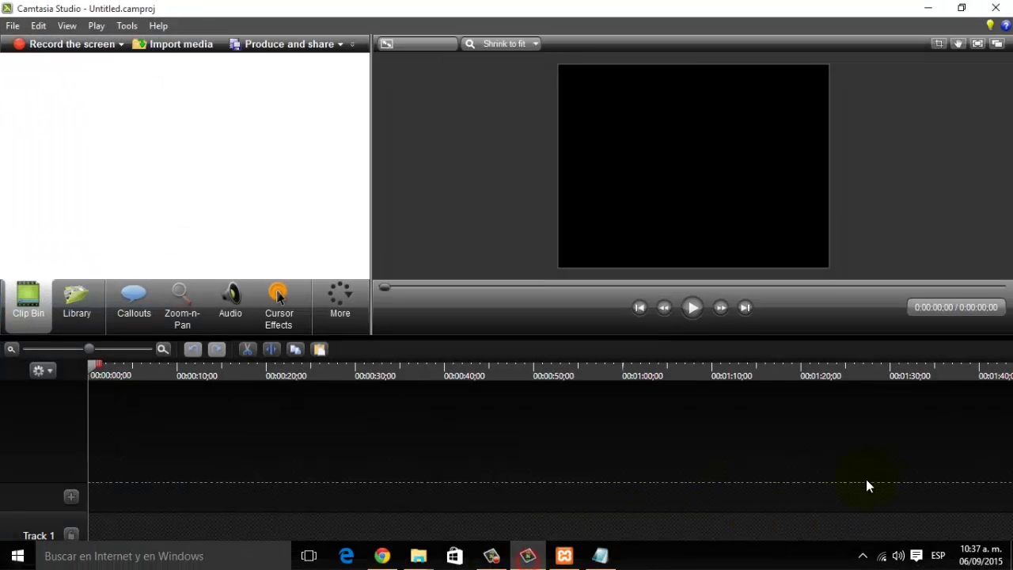